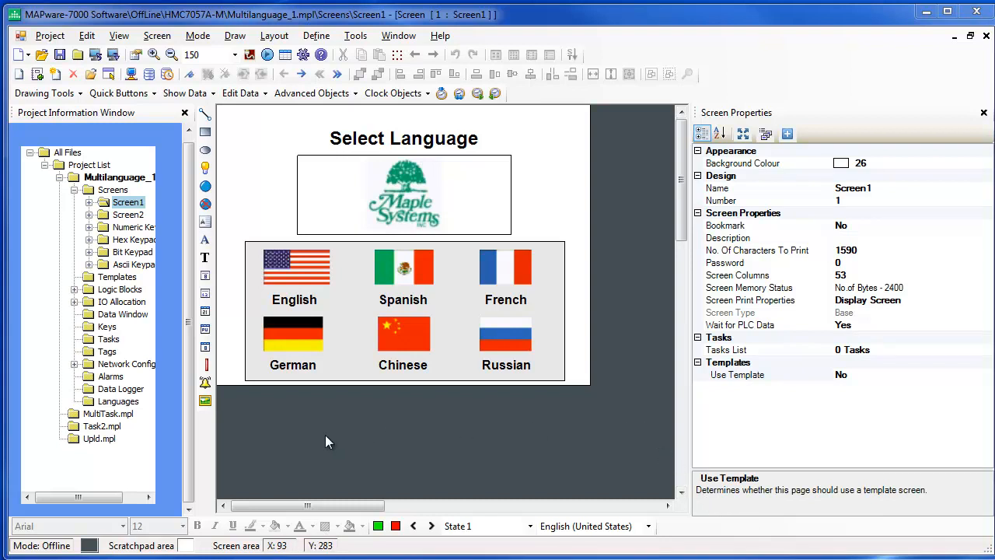
View the project's Languages settings, and in the Windows Control Panel open the keyboard and input language settings under Region and Language.
{"action": "double_click", "coordinate": [90, 404]}
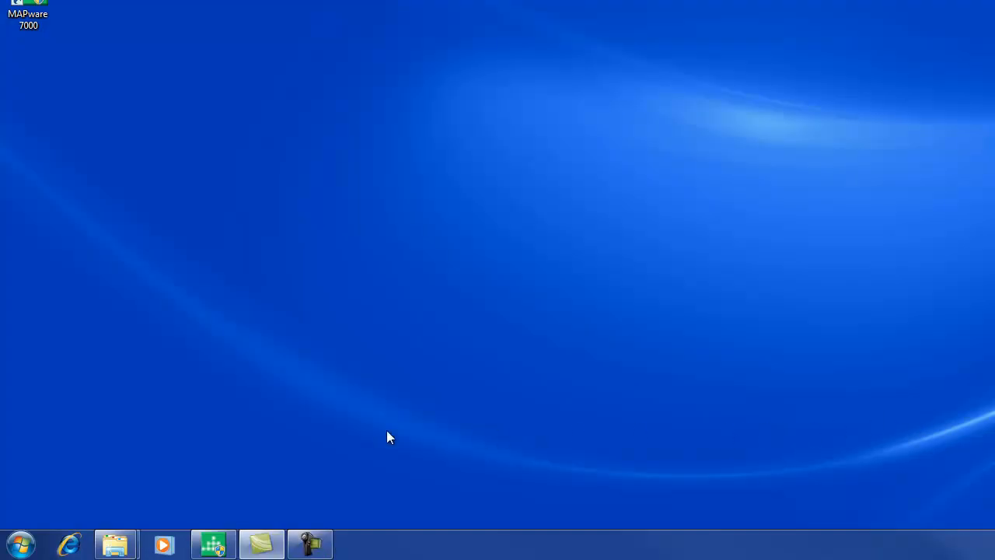
{"action": "left_click", "coordinate": [20, 544]}
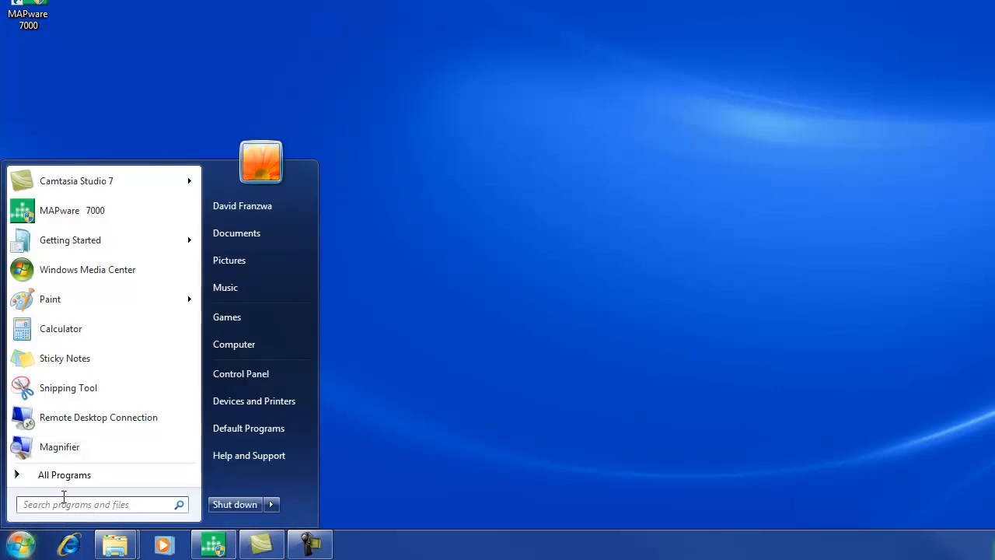
{"action": "left_click", "coordinate": [234, 375]}
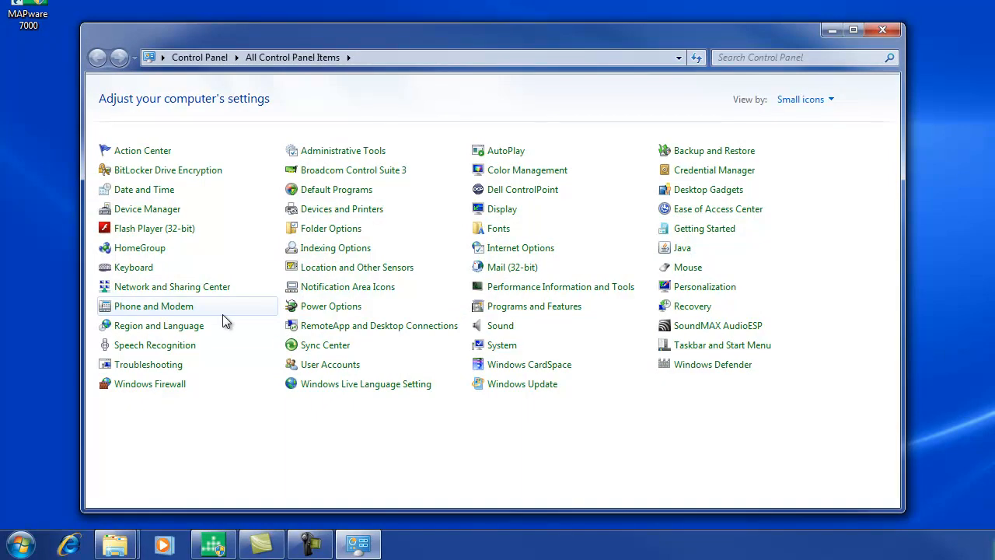
{"action": "left_click", "coordinate": [107, 331]}
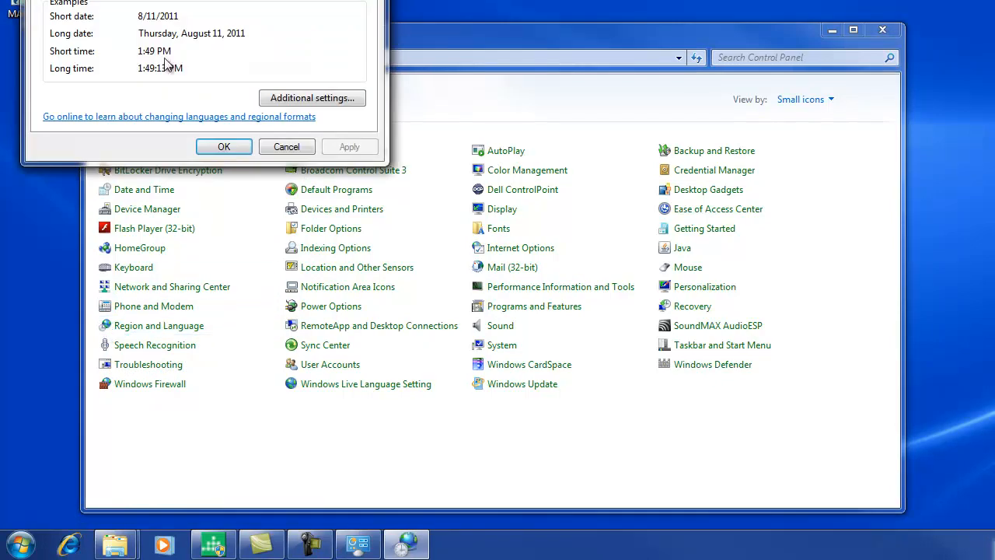
{"action": "left_click_drag", "start_coordinate": [203, 0], "coordinate": [339, 56]}
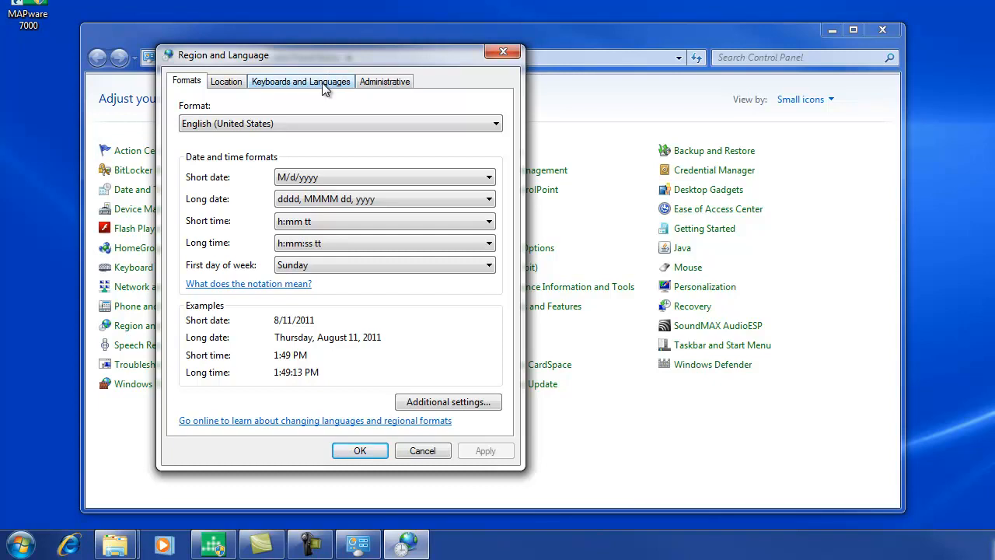
{"action": "left_click", "coordinate": [322, 82]}
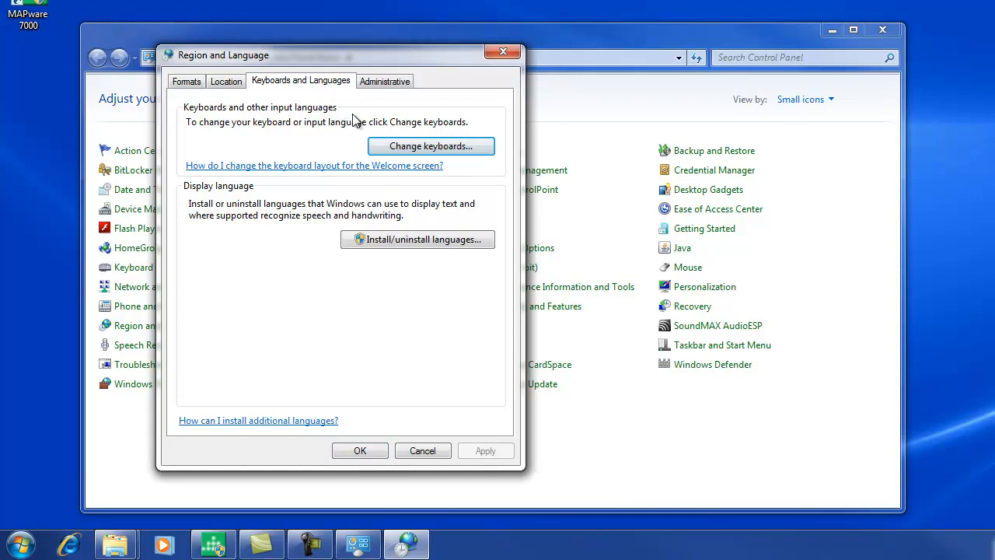
{"action": "left_click", "coordinate": [412, 149]}
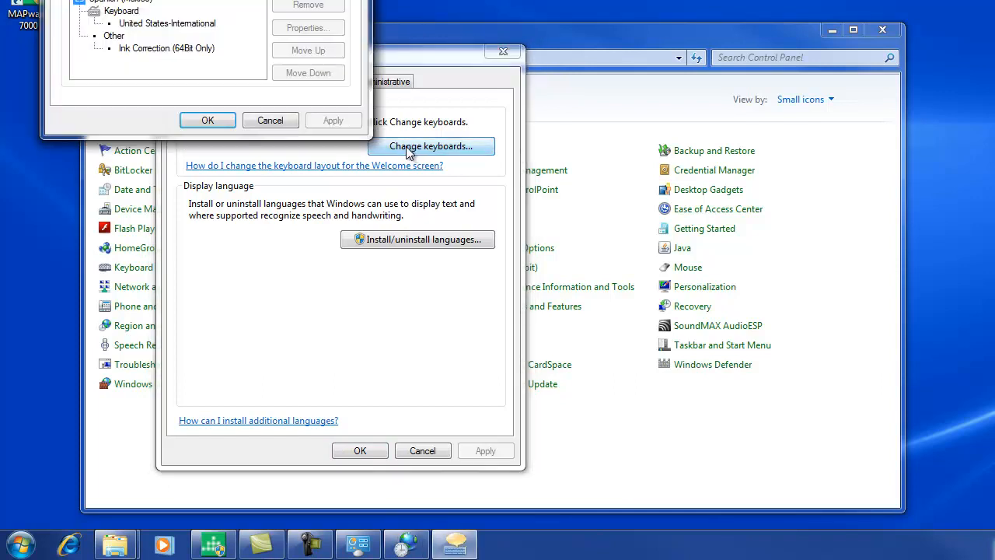
{"action": "left_click_drag", "start_coordinate": [294, 0], "coordinate": [534, 93]}
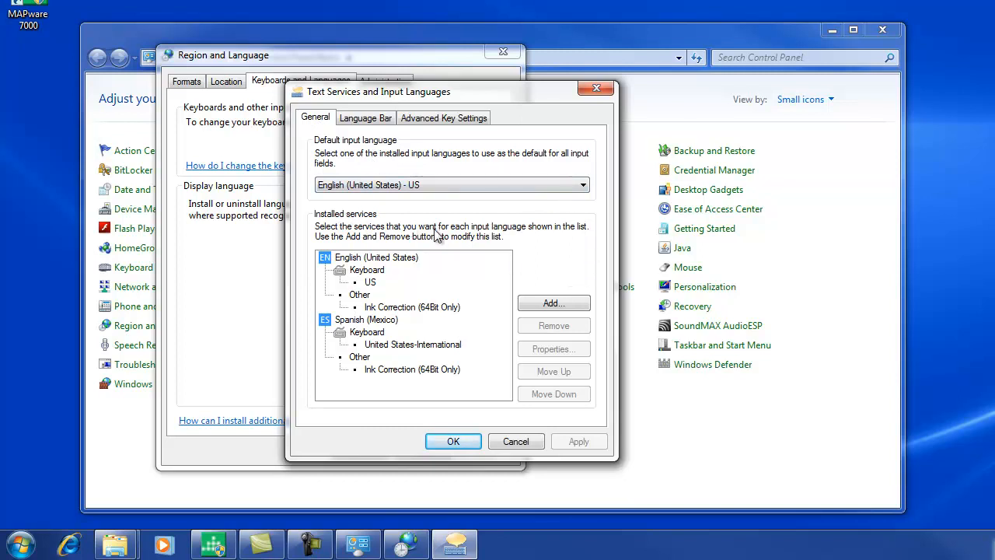
Add the French keyboard of French (France) to the installed input services and review the installed list.
{"action": "left_click", "coordinate": [573, 305]}
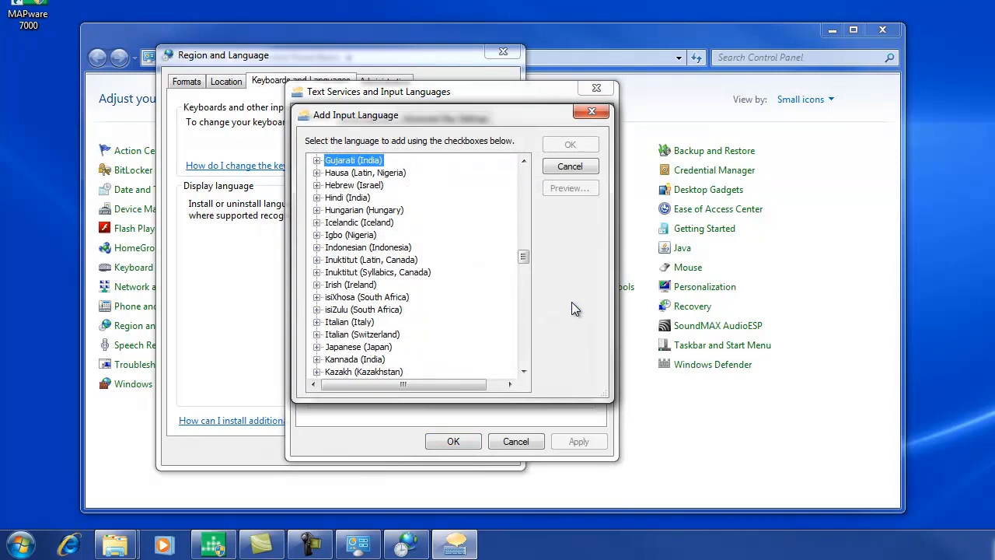
{"action": "left_click_drag", "start_coordinate": [525, 255], "coordinate": [525, 240]}
{"action": "left_click", "coordinate": [317, 260]}
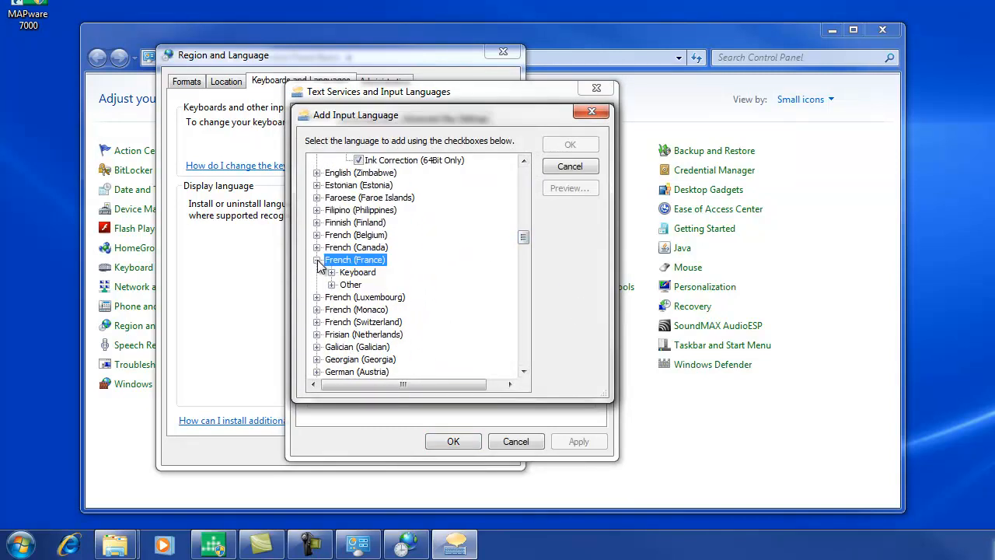
{"action": "left_click", "coordinate": [331, 272]}
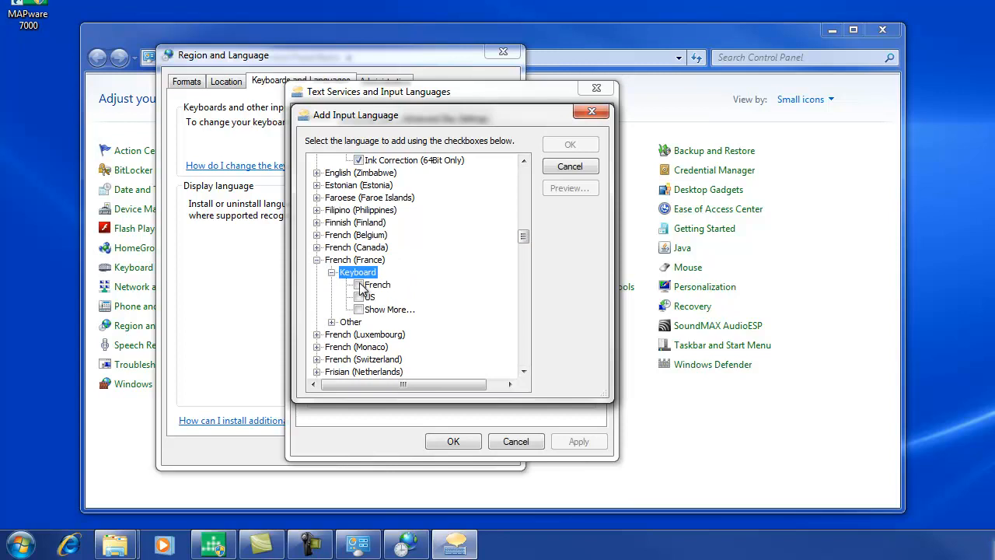
{"action": "left_click", "coordinate": [359, 285]}
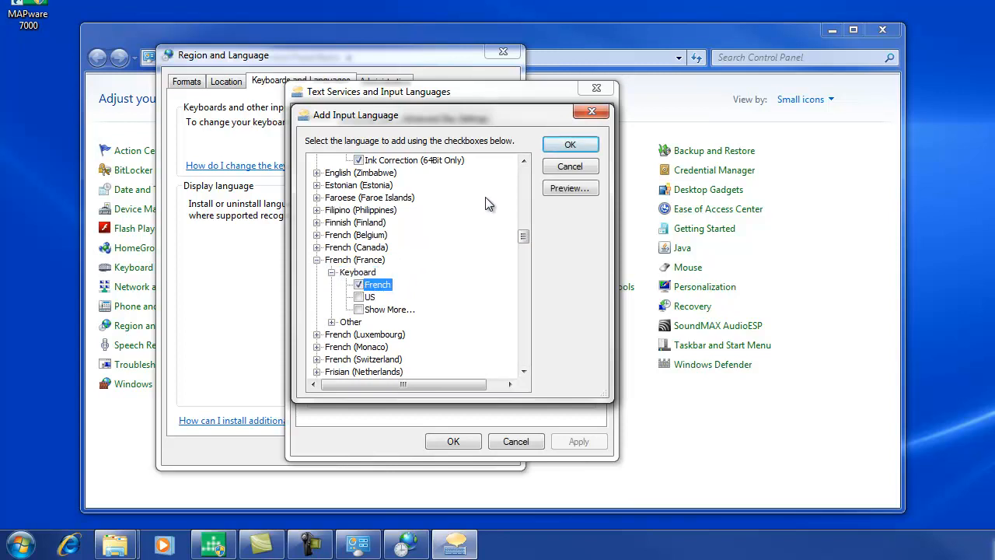
{"action": "left_click", "coordinate": [562, 147]}
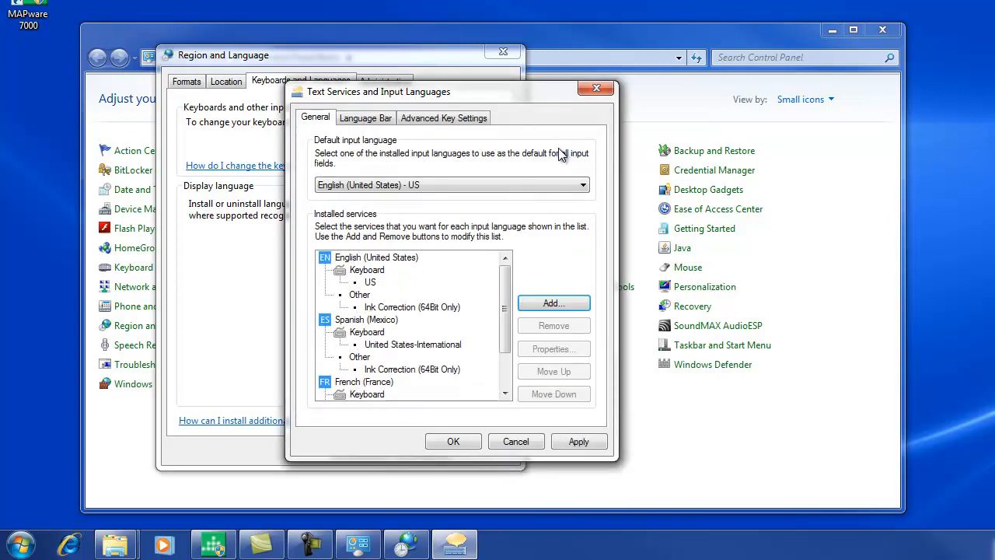
{"action": "left_click_drag", "start_coordinate": [507, 281], "coordinate": [508, 309]}
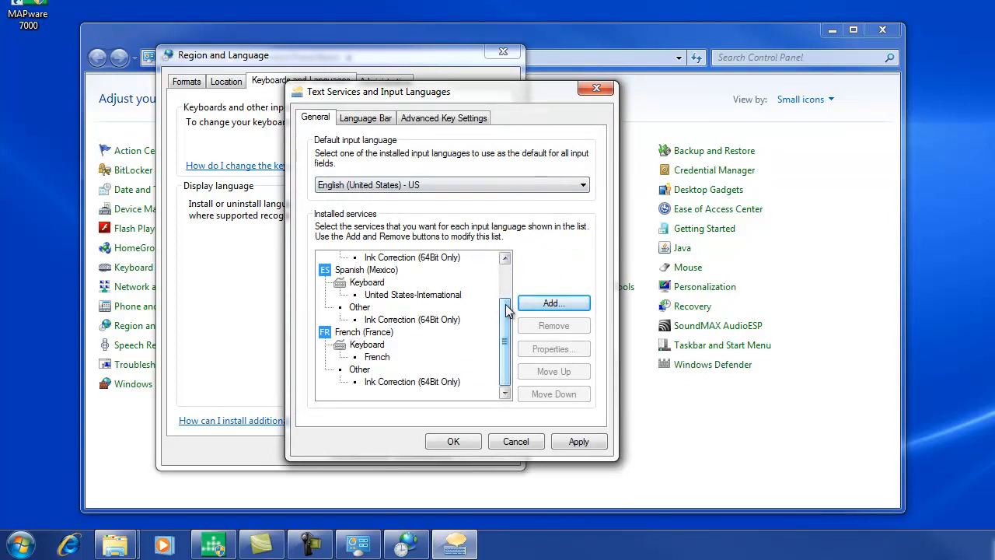
{"action": "left_click_drag", "start_coordinate": [506, 309], "coordinate": [513, 276]}
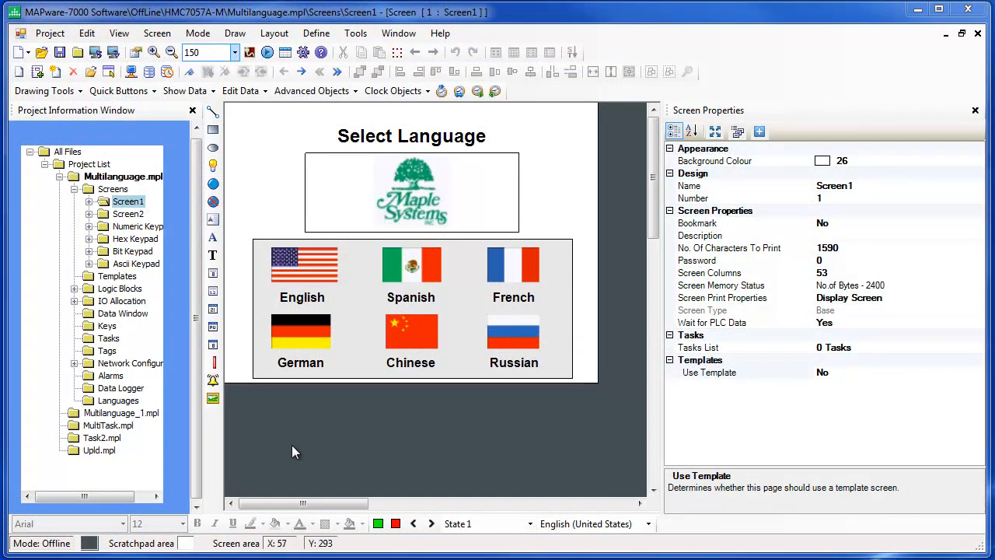
In MAPware-7000, add Spanish (Mexico), French (France), German (Germany), Chinese (People's Republic of China) and Russian (Russia), in that order, to Multilanguage.mpl's selected languages.
{"action": "double_click", "coordinate": [88, 405]}
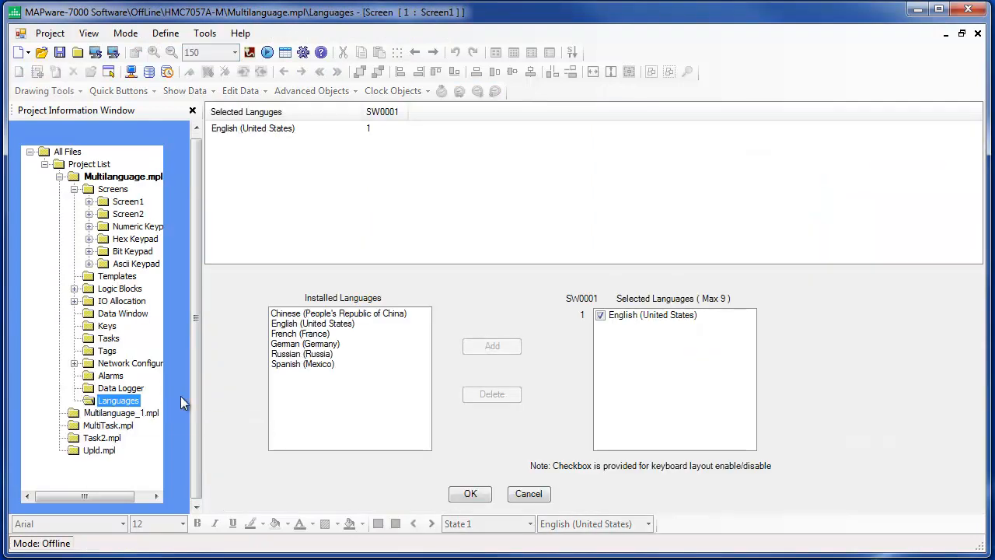
{"action": "left_click", "coordinate": [291, 366]}
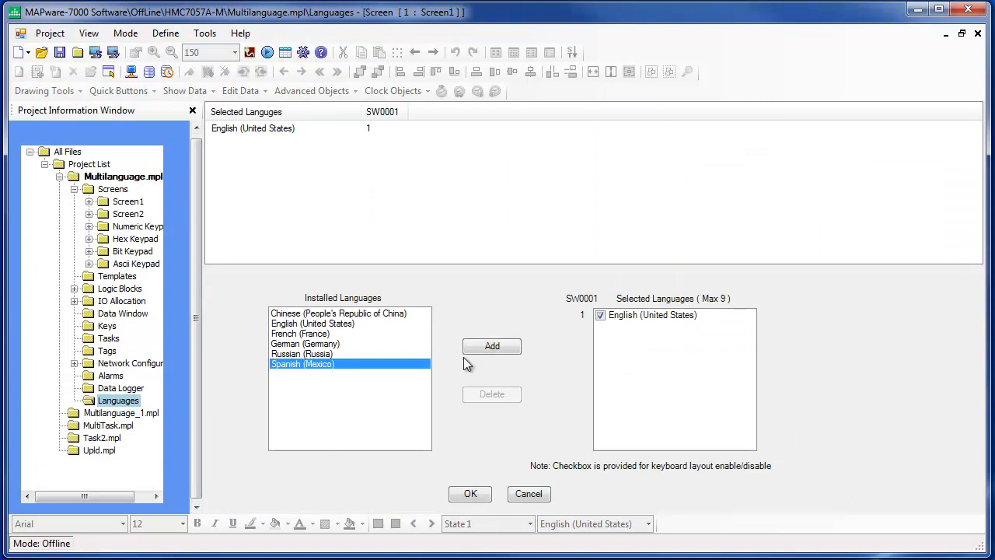
{"action": "left_click", "coordinate": [491, 350]}
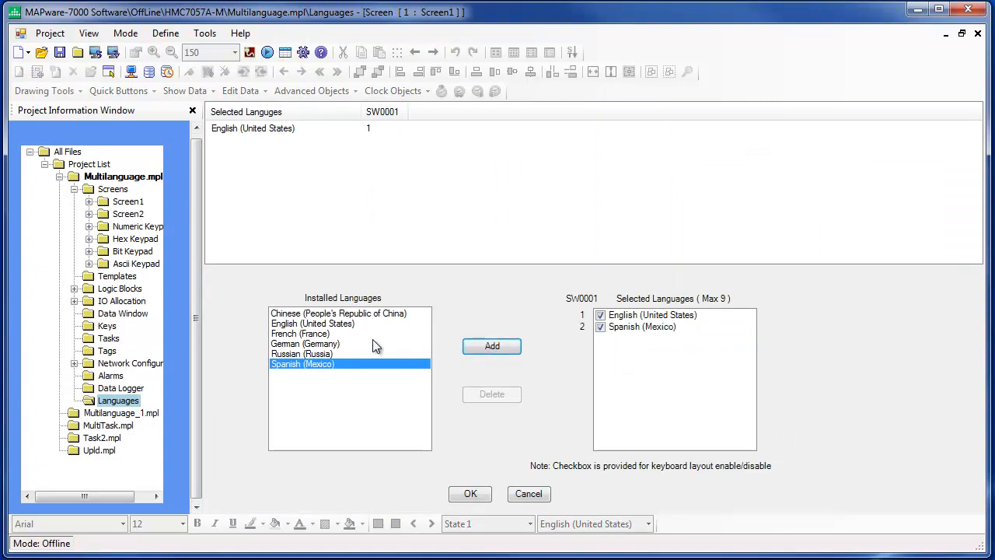
{"action": "left_click", "coordinate": [325, 334]}
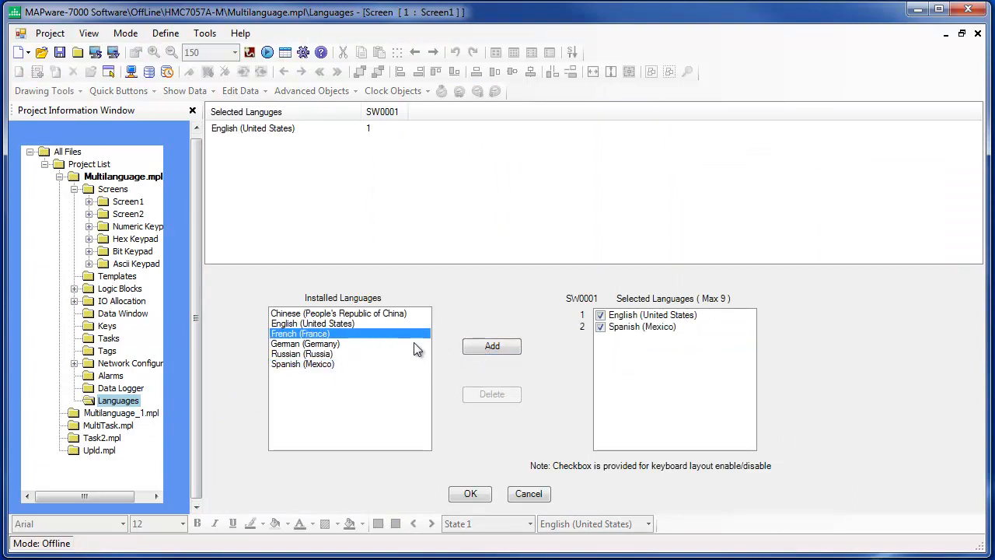
{"action": "left_click", "coordinate": [475, 346]}
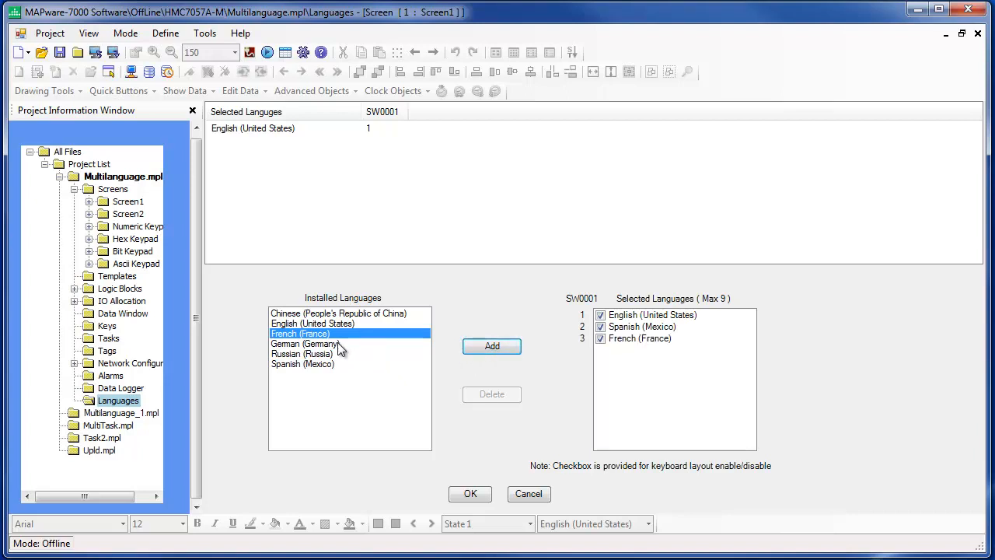
{"action": "left_click", "coordinate": [340, 345]}
{"action": "left_click", "coordinate": [479, 346]}
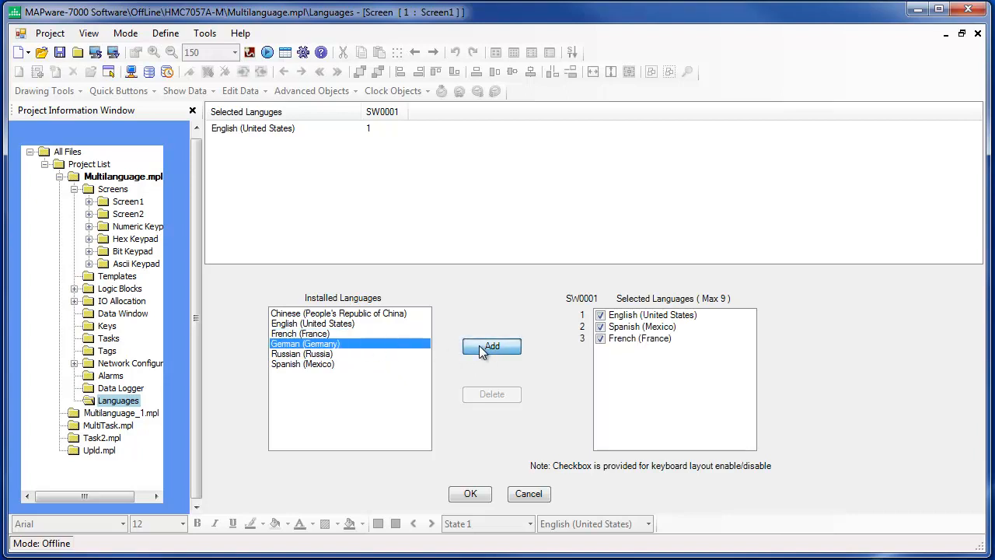
{"action": "left_click", "coordinate": [400, 314]}
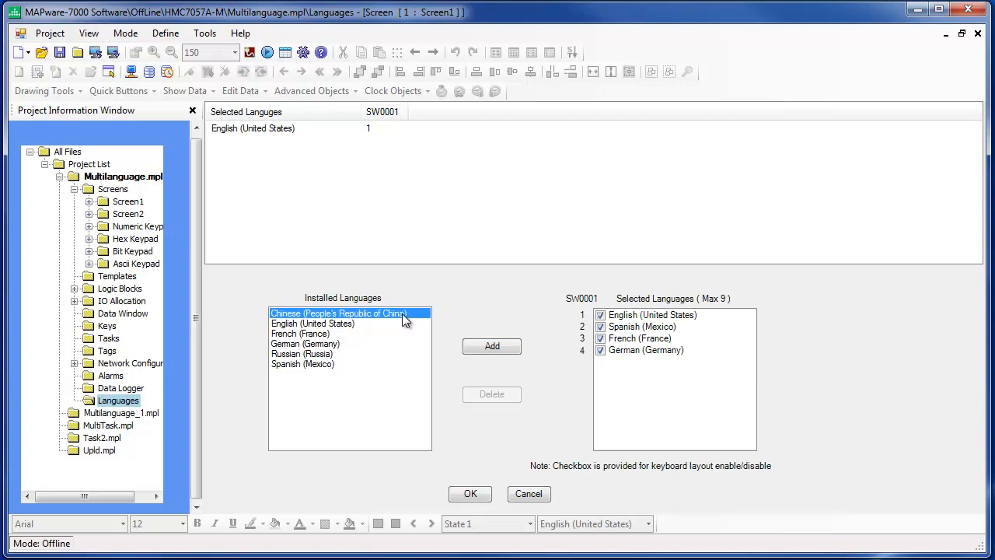
{"action": "left_click", "coordinate": [480, 346]}
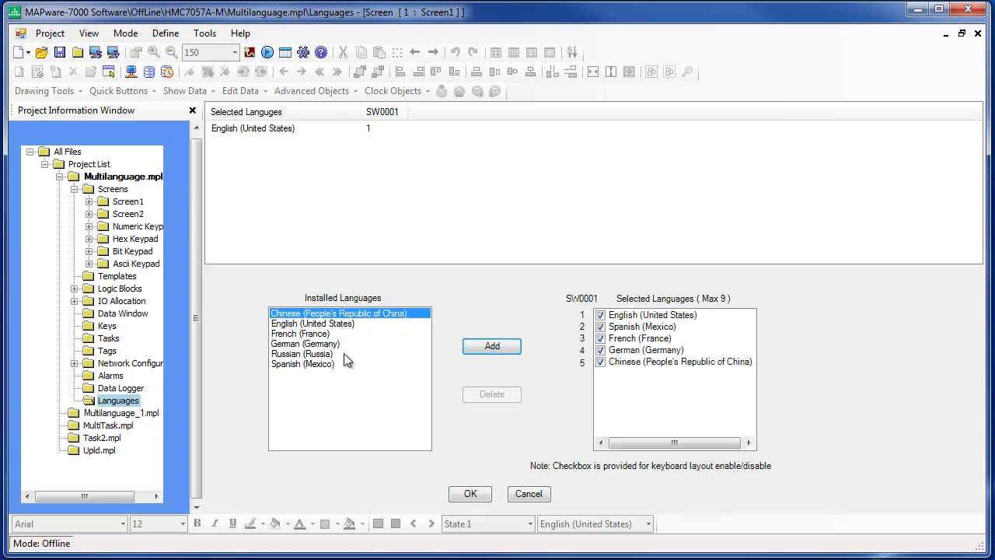
{"action": "left_click", "coordinate": [328, 355]}
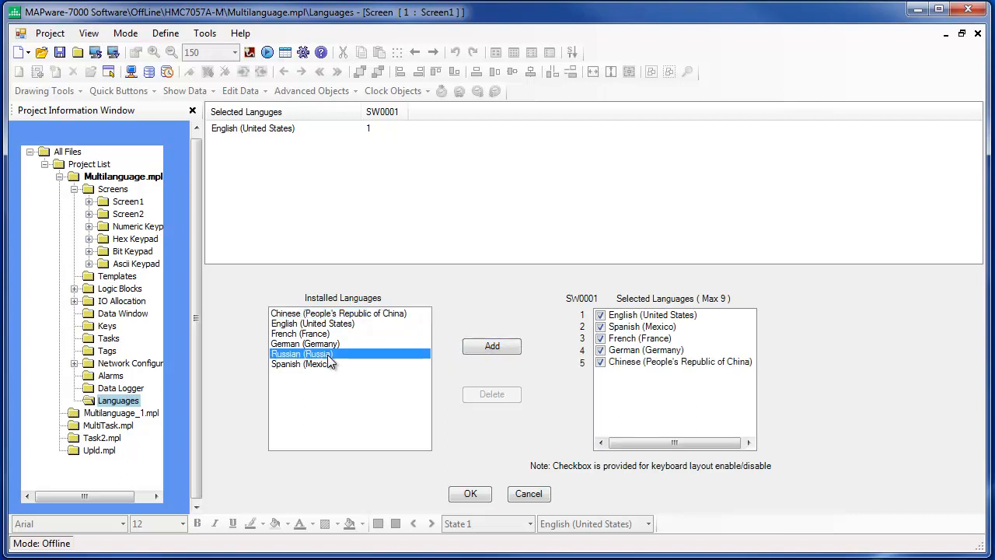
{"action": "left_click", "coordinate": [489, 347]}
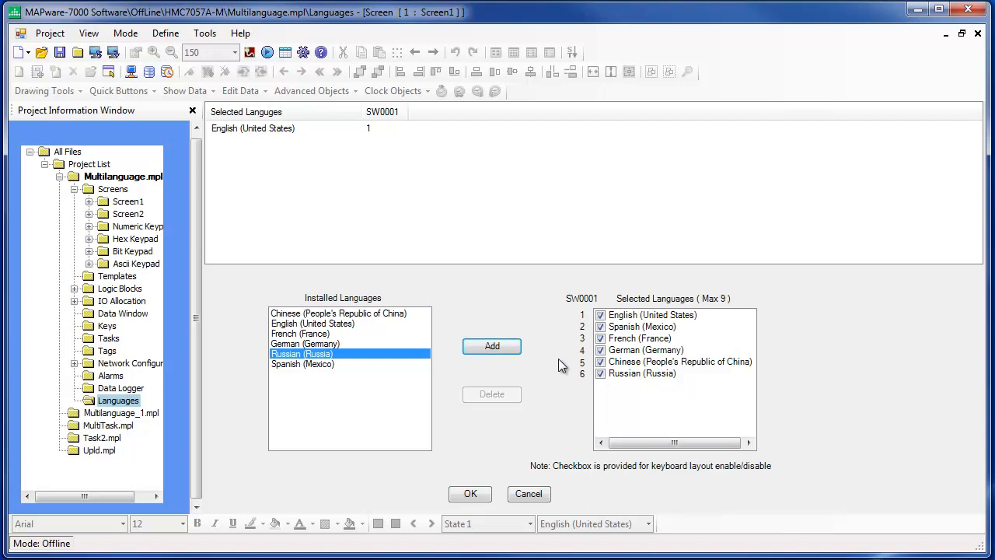
{"action": "left_click", "coordinate": [470, 494]}
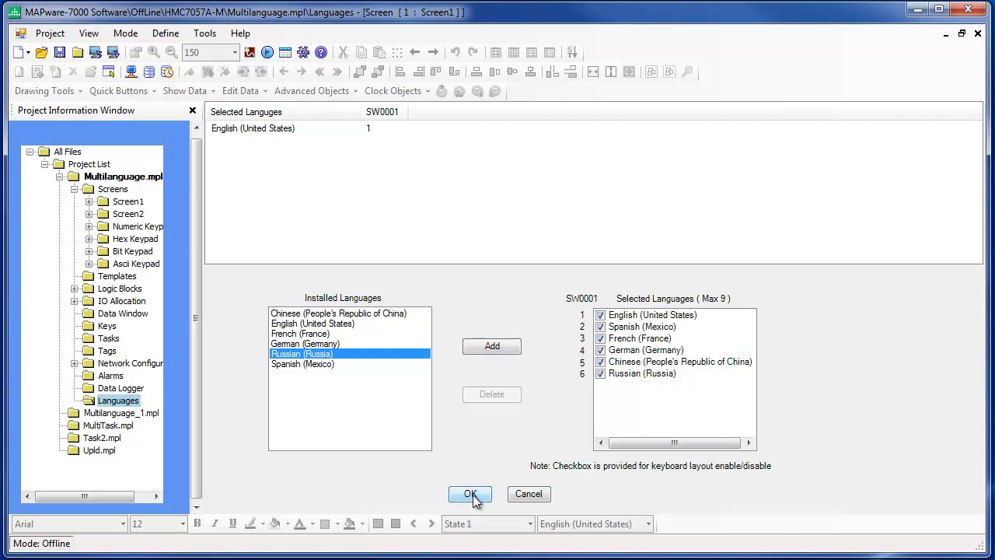
Review the language numbers assigned under SW0001 in the project's Languages settings and reopen Screen1.
{"action": "left_click", "coordinate": [92, 404]}
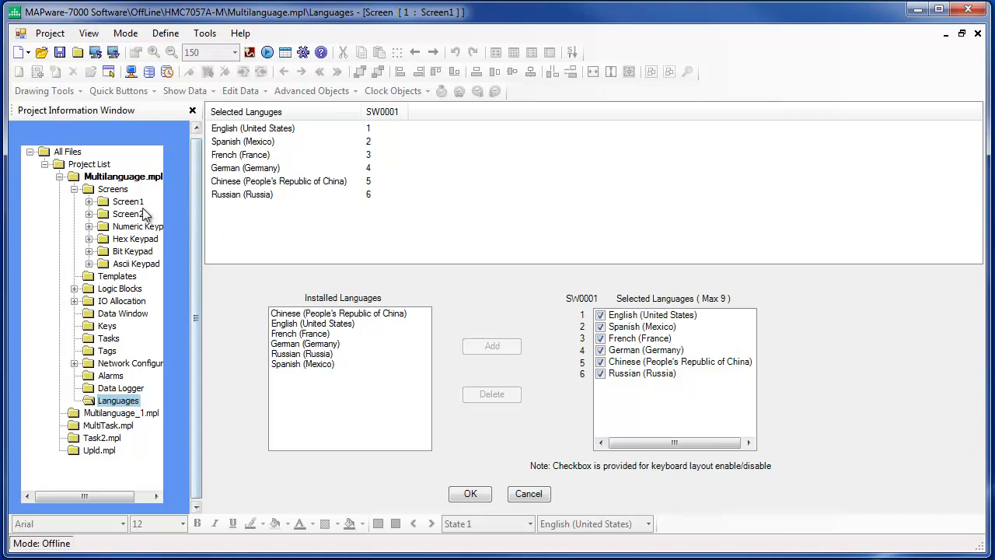
{"action": "double_click", "coordinate": [106, 204]}
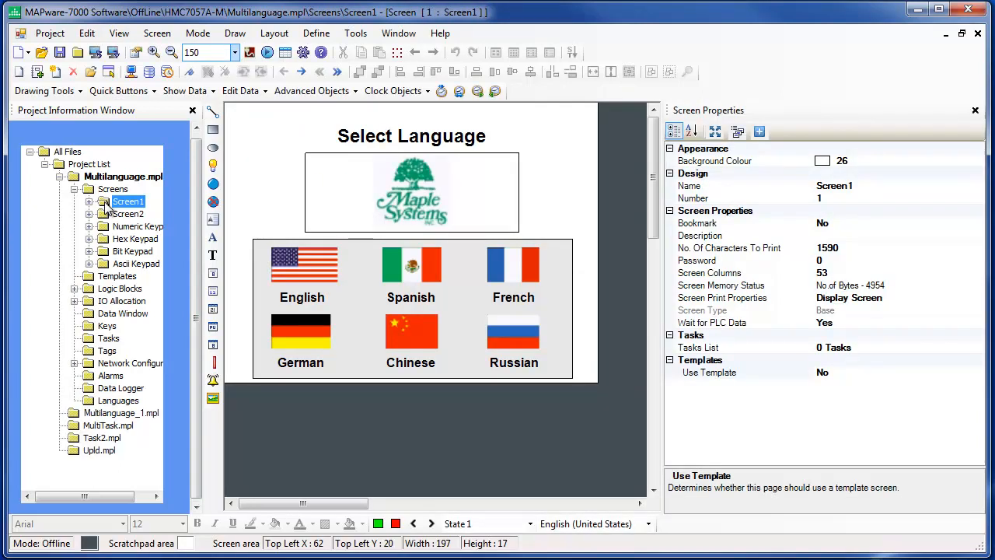
{"action": "left_click", "coordinate": [69, 92]}
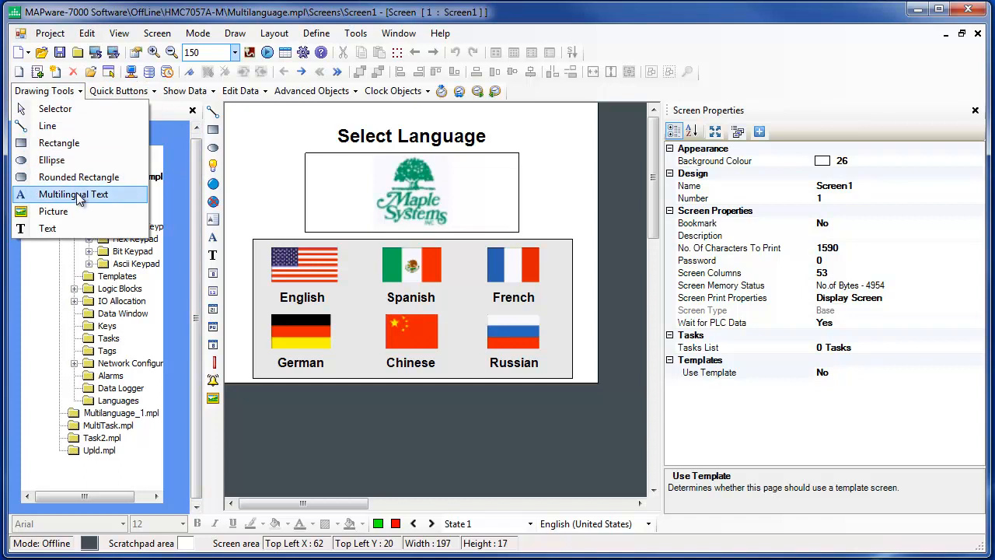
{"action": "left_click", "coordinate": [117, 91]}
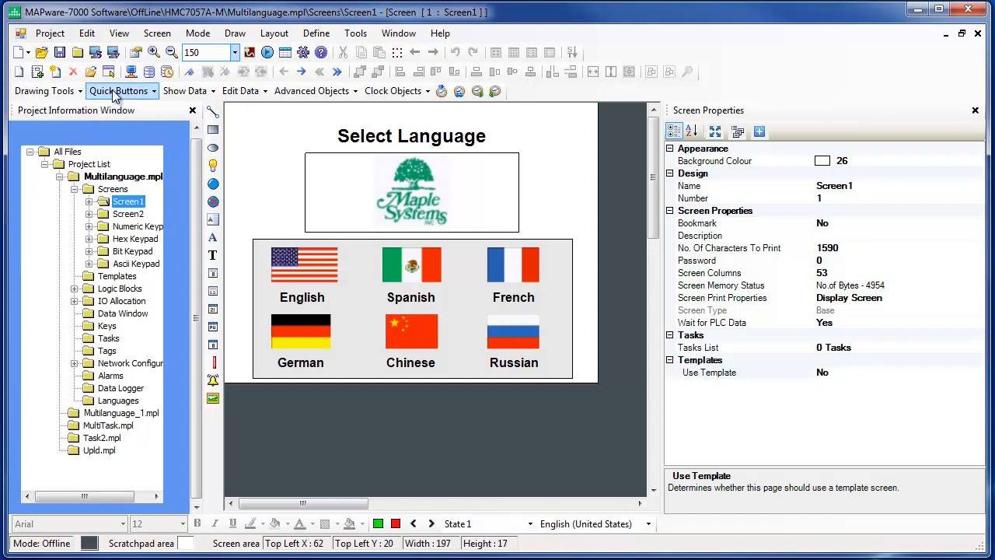
{"action": "left_click", "coordinate": [116, 91]}
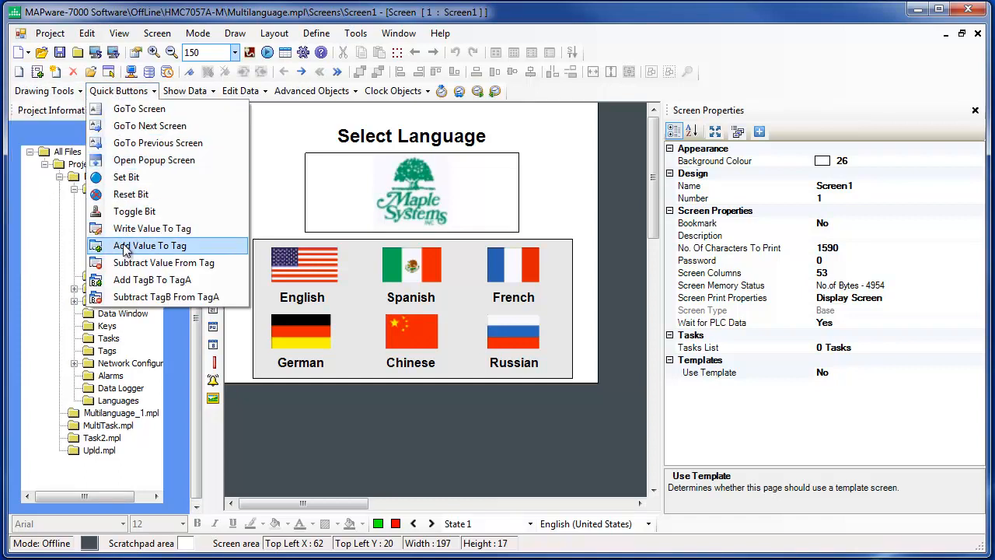
{"action": "left_click", "coordinate": [238, 91]}
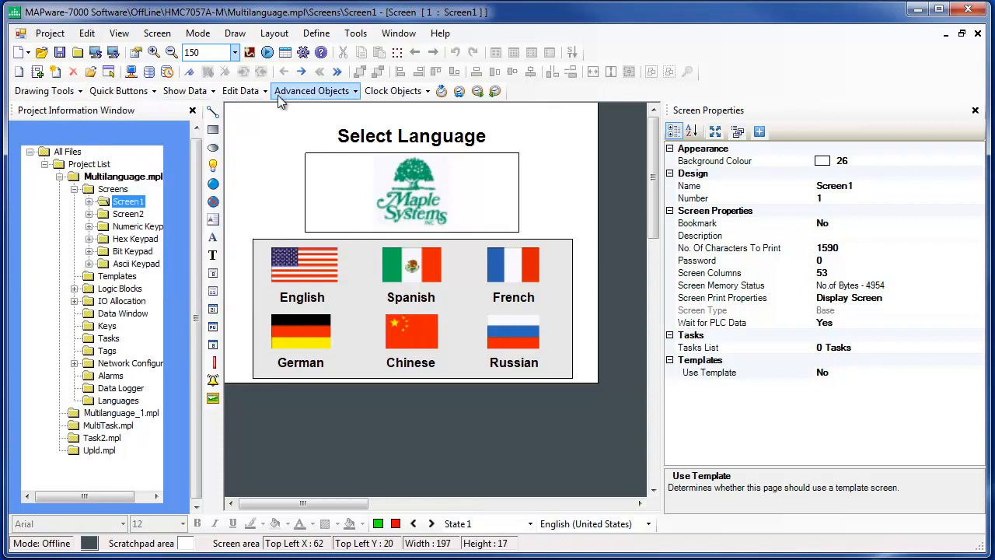
{"action": "left_click", "coordinate": [304, 92]}
{"action": "mouse_move", "coordinate": [322, 109]}
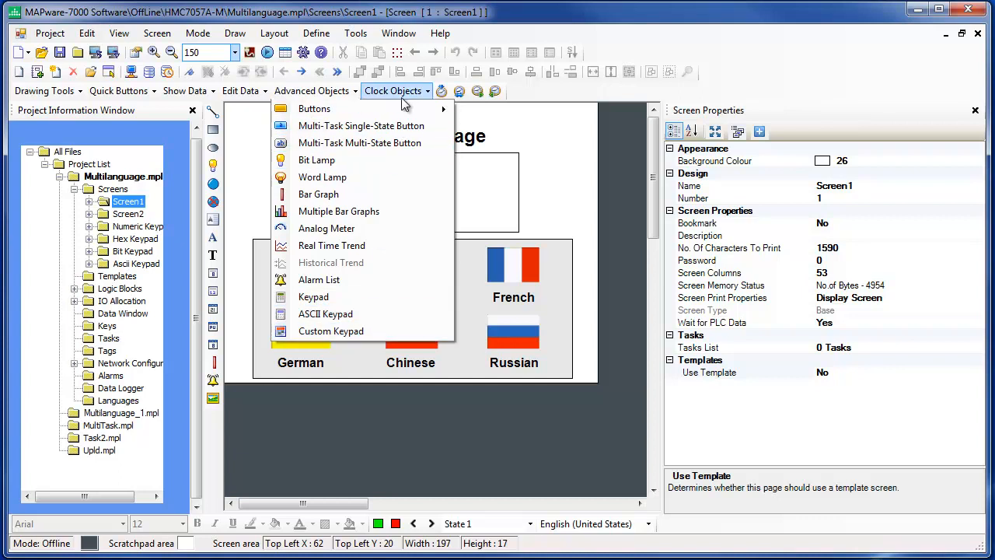
{"action": "mouse_move", "coordinate": [402, 93]}
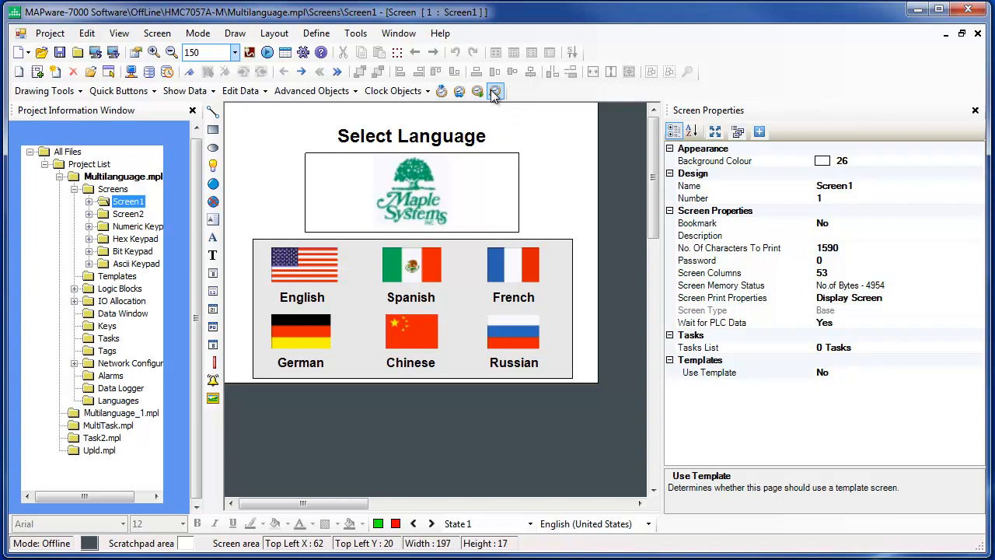
{"action": "left_click", "coordinate": [585, 118]}
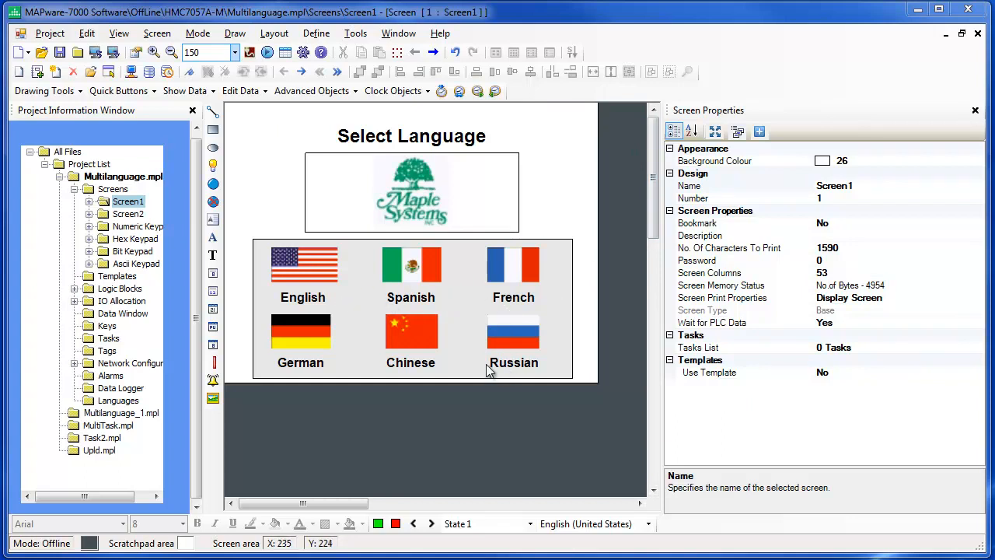
Inspect the American flag button's On Text Image, Value and Tag Address properties on Screen1.
{"action": "left_click", "coordinate": [321, 271]}
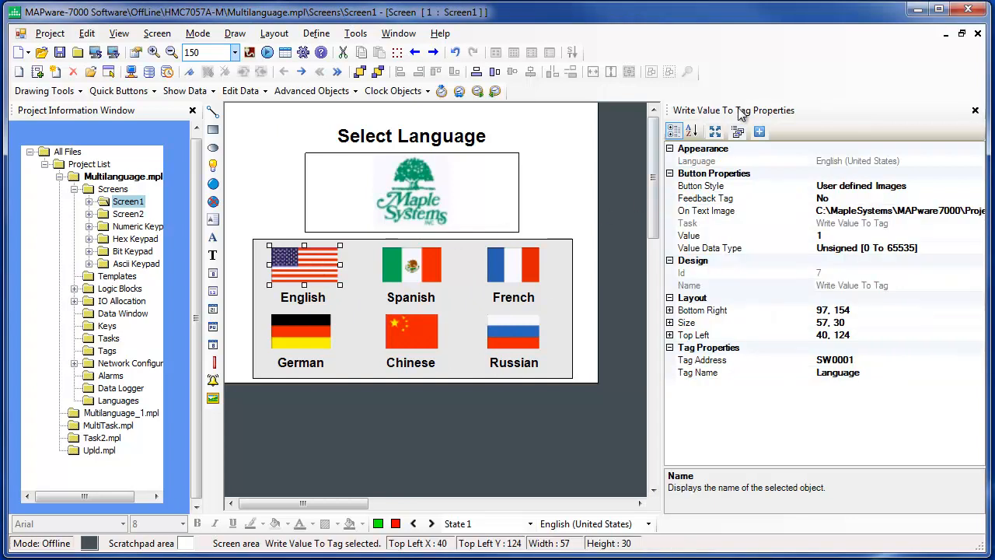
{"action": "left_click", "coordinate": [726, 214]}
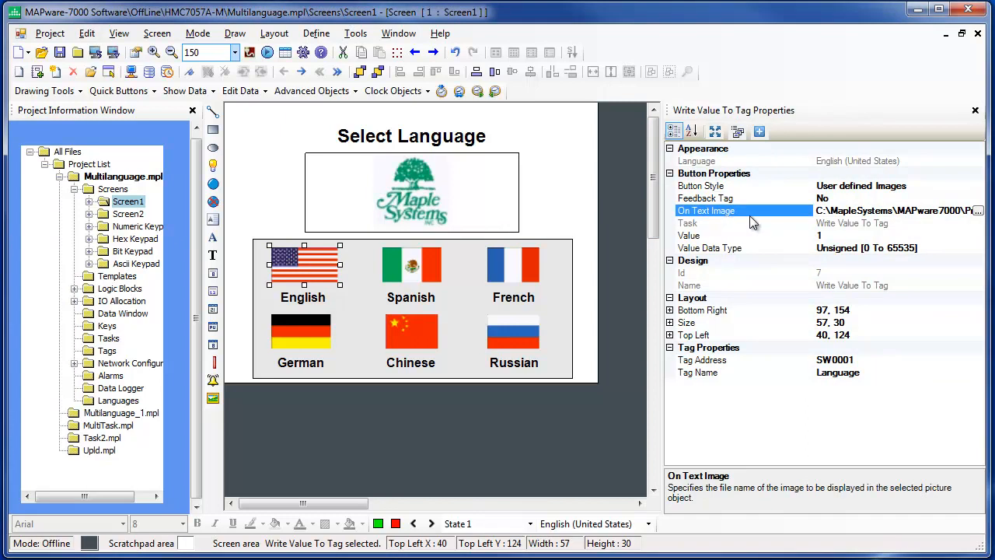
{"action": "left_click", "coordinate": [832, 236]}
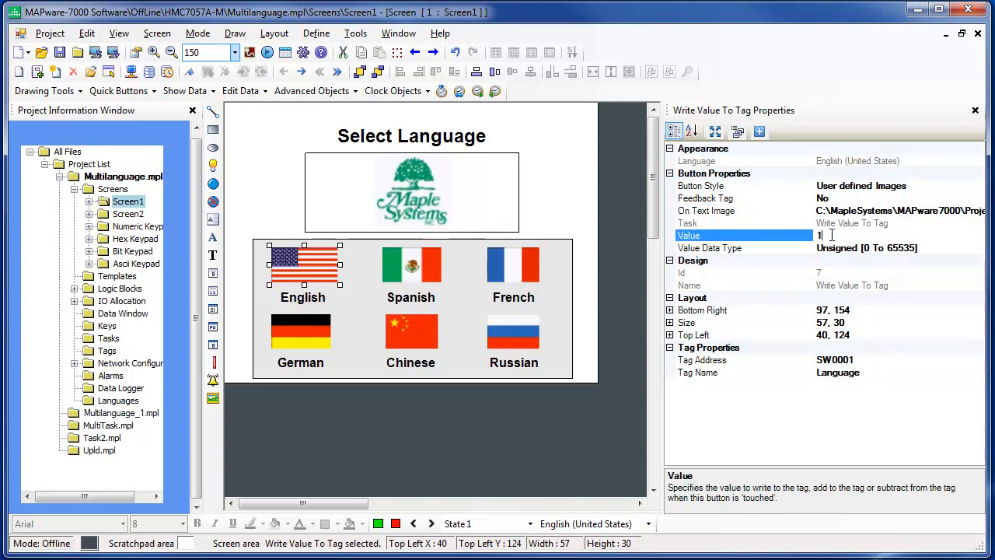
{"action": "left_click", "coordinate": [869, 359]}
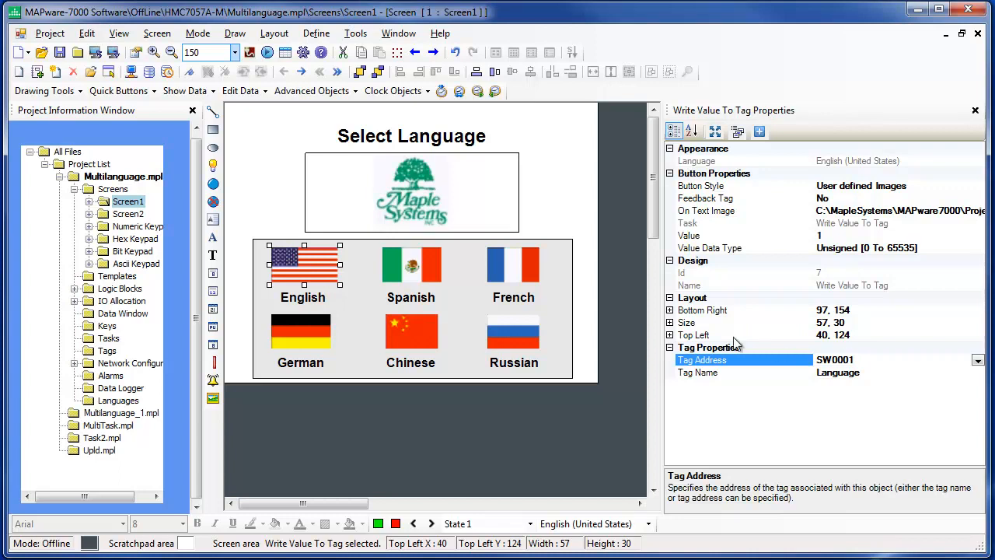
Inspect the Text and Language properties of the English flag label, and the Text property of the Select Language title.
{"action": "left_click", "coordinate": [332, 296]}
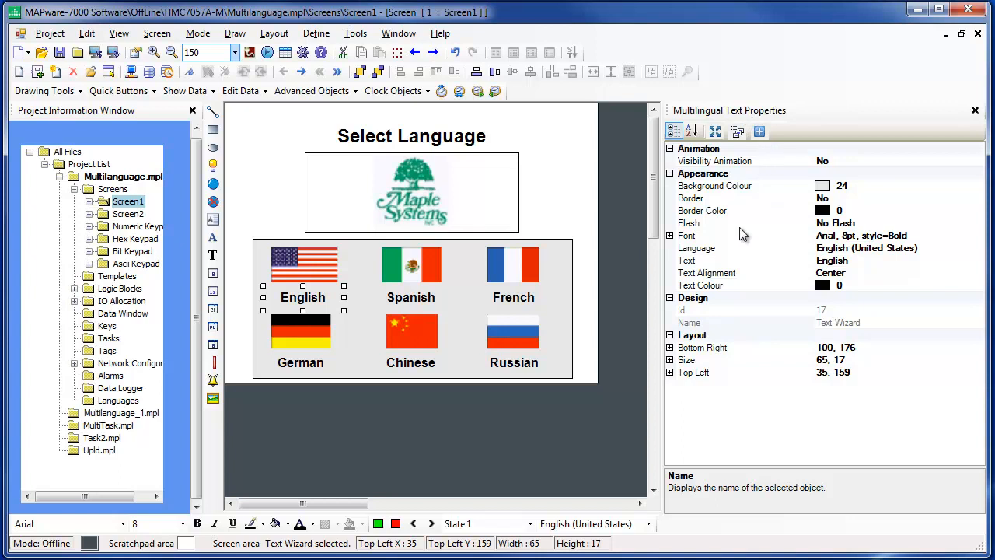
{"action": "left_click", "coordinate": [721, 262]}
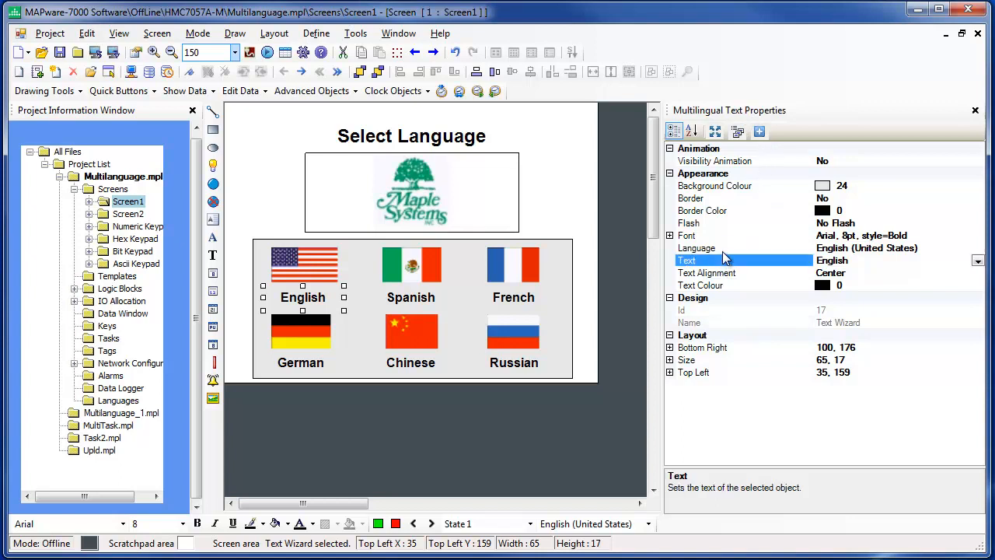
{"action": "left_click", "coordinate": [725, 249]}
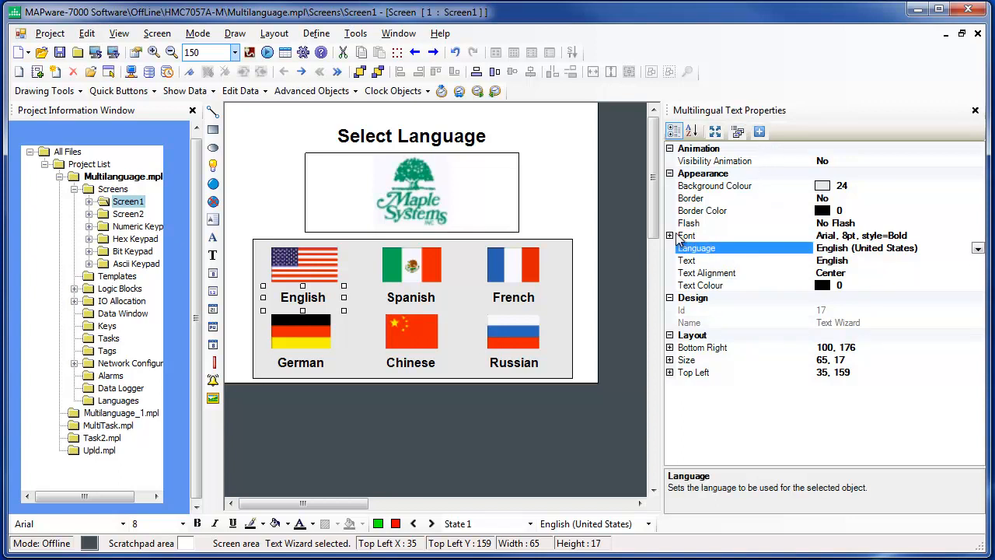
{"action": "left_click", "coordinate": [469, 139]}
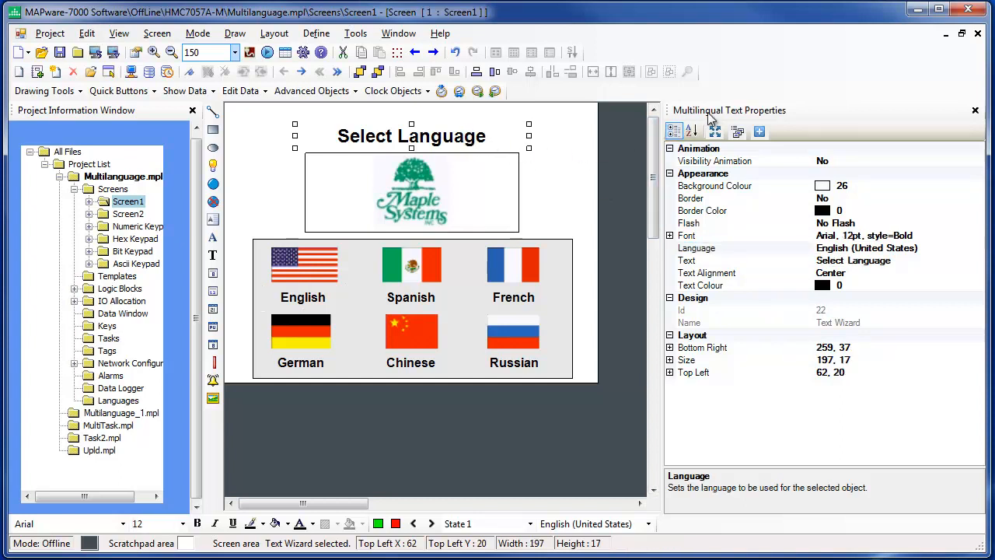
{"action": "left_click", "coordinate": [712, 263]}
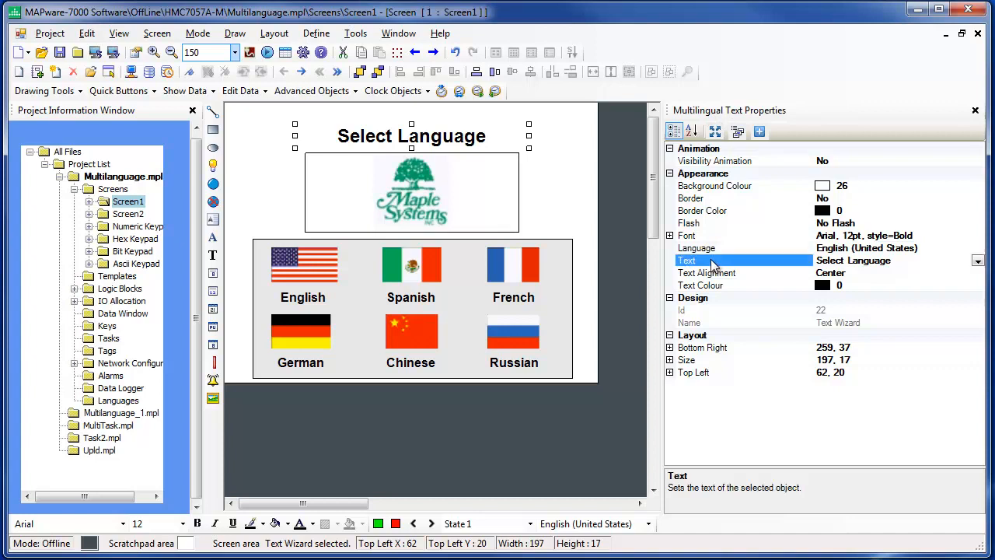
Check the Mexican flag button's Value, and switch the Spanish label's language to Spanish (Mexico) to examine its text.
{"action": "left_click", "coordinate": [426, 265]}
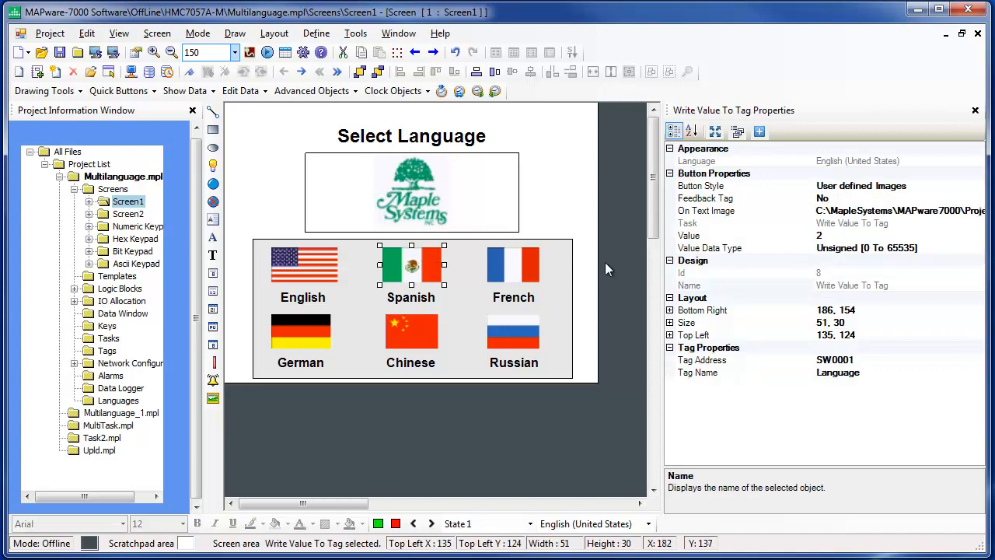
{"action": "left_click", "coordinate": [841, 235]}
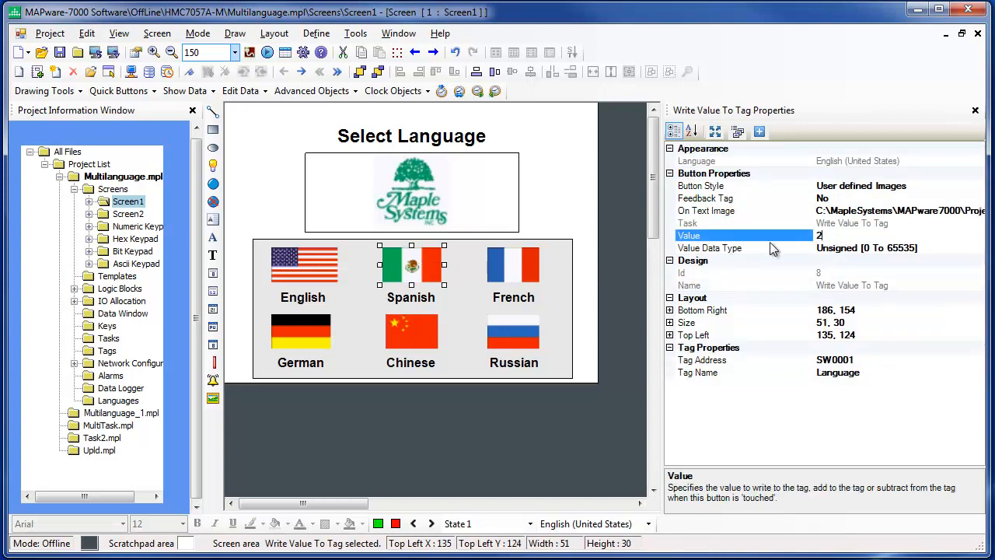
{"action": "left_click", "coordinate": [414, 302]}
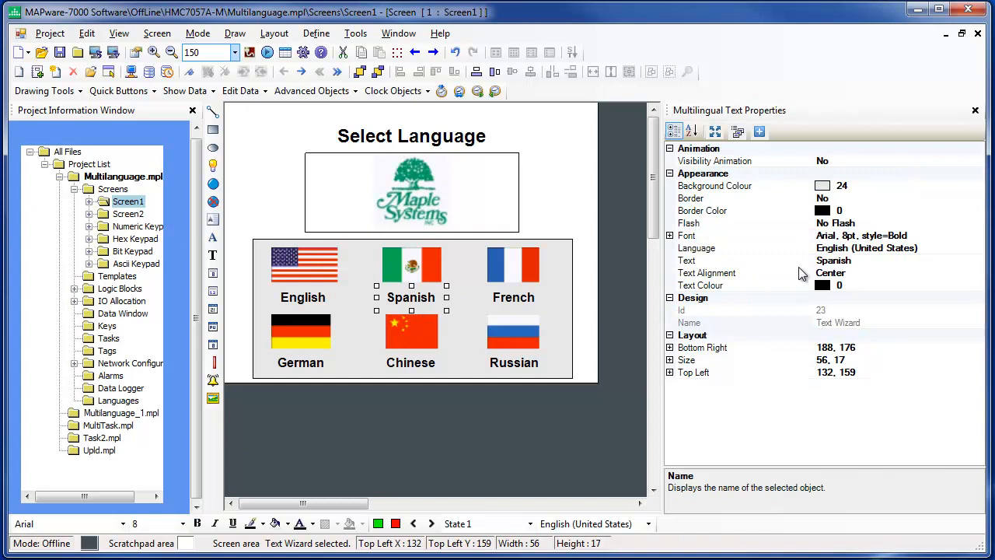
{"action": "left_click", "coordinate": [887, 249]}
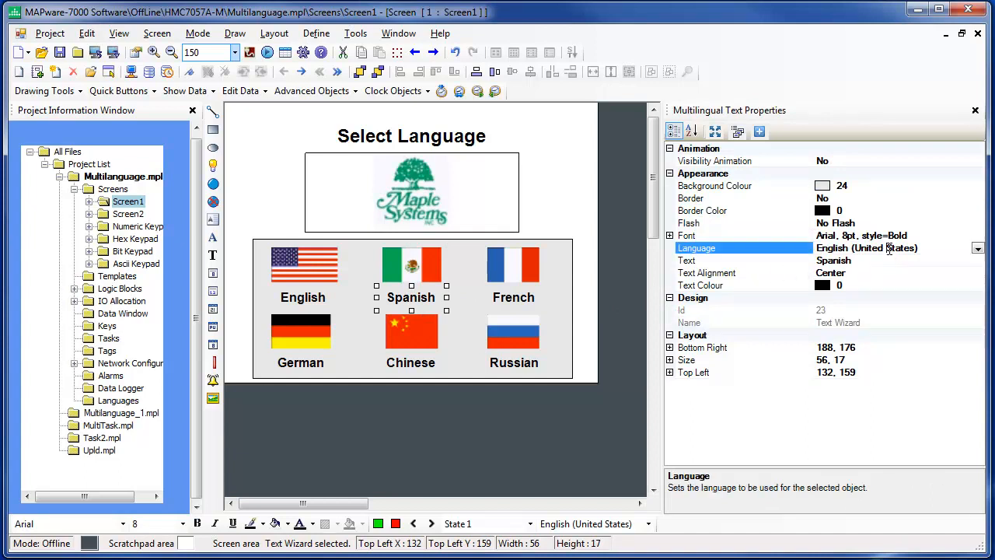
{"action": "left_click", "coordinate": [978, 249]}
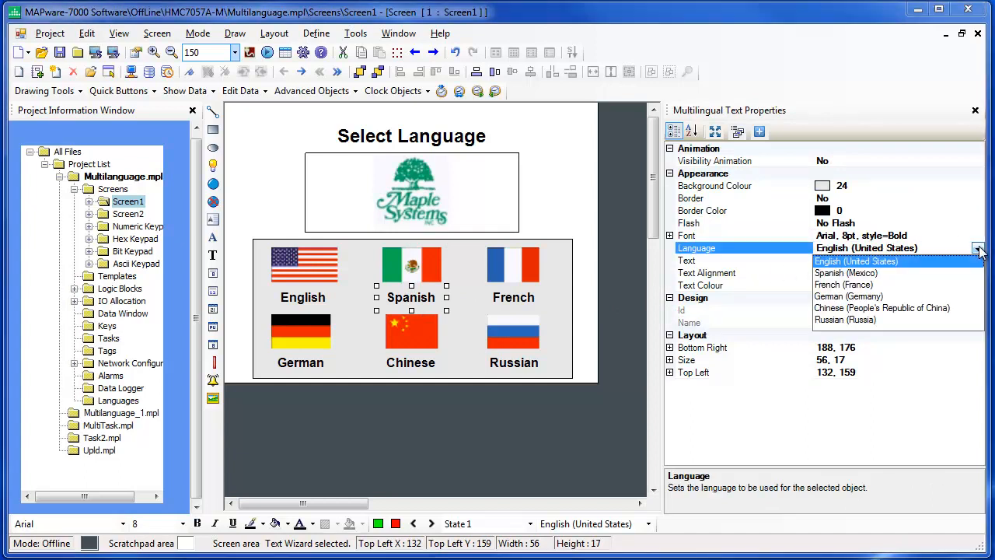
{"action": "left_click", "coordinate": [861, 273]}
{"action": "left_click", "coordinate": [866, 261]}
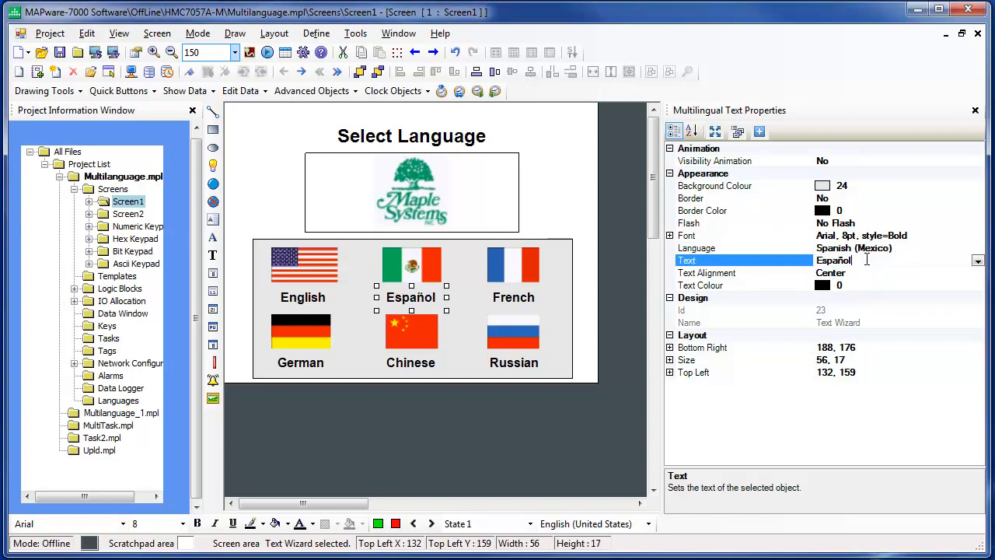
{"action": "left_click_drag", "start_coordinate": [858, 260], "coordinate": [818, 260]}
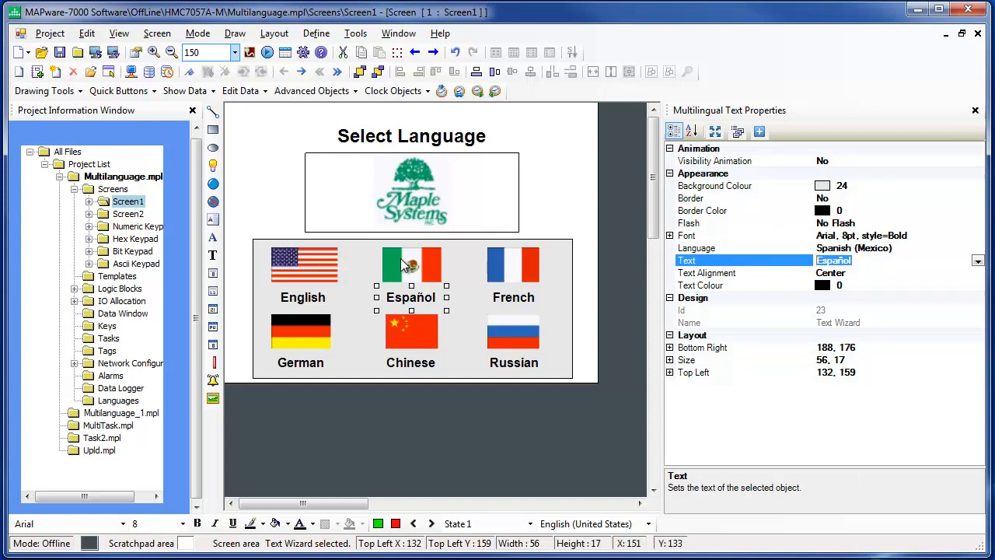
Open Screen2, inspect the word button's Tag Address, and open its State Properties collection.
{"action": "double_click", "coordinate": [129, 218]}
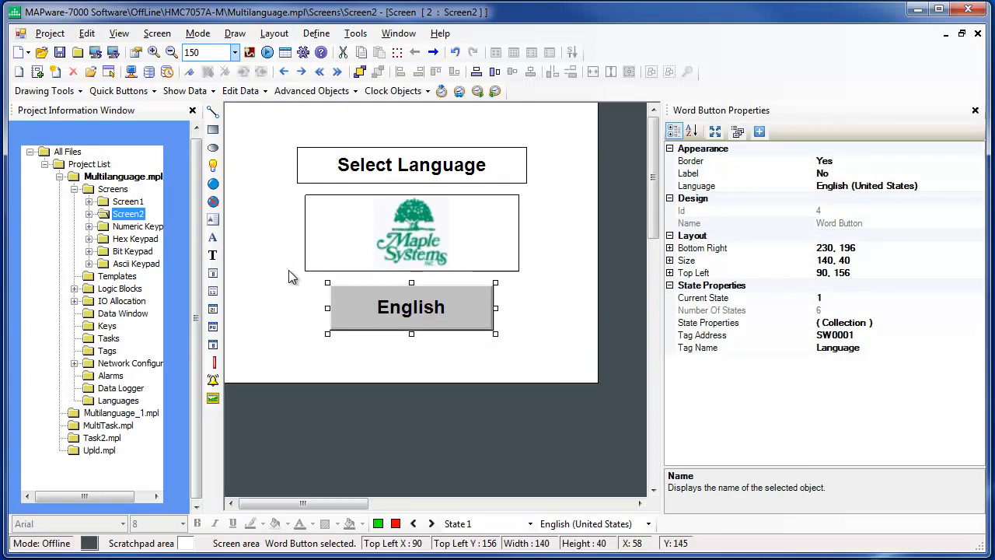
{"action": "left_click", "coordinate": [467, 315]}
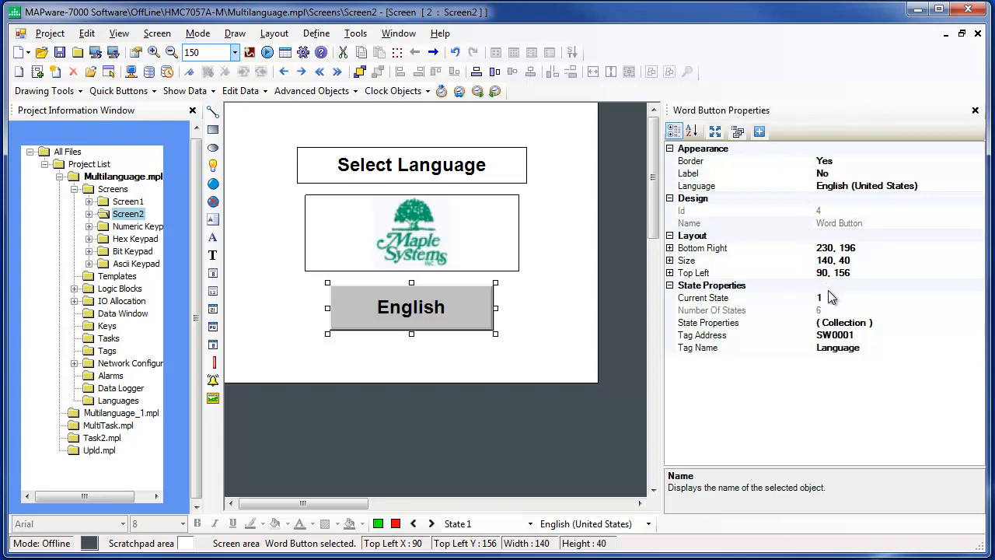
{"action": "left_click", "coordinate": [866, 335]}
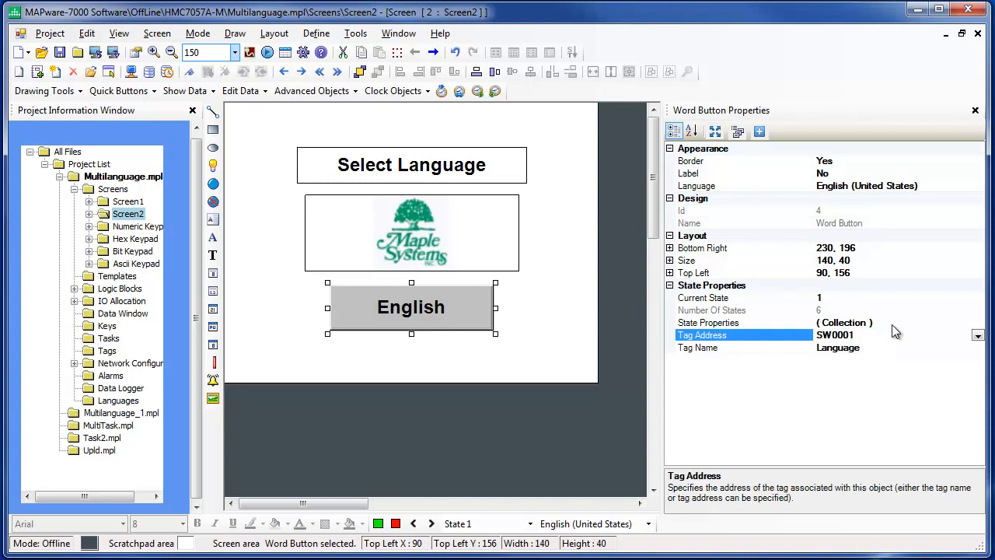
{"action": "left_click", "coordinate": [895, 324]}
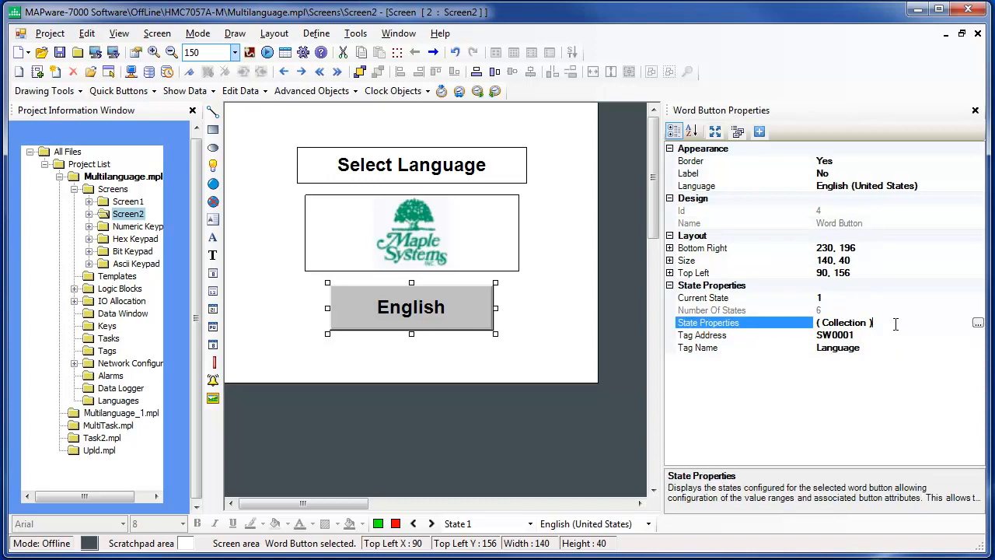
{"action": "left_click", "coordinate": [977, 324]}
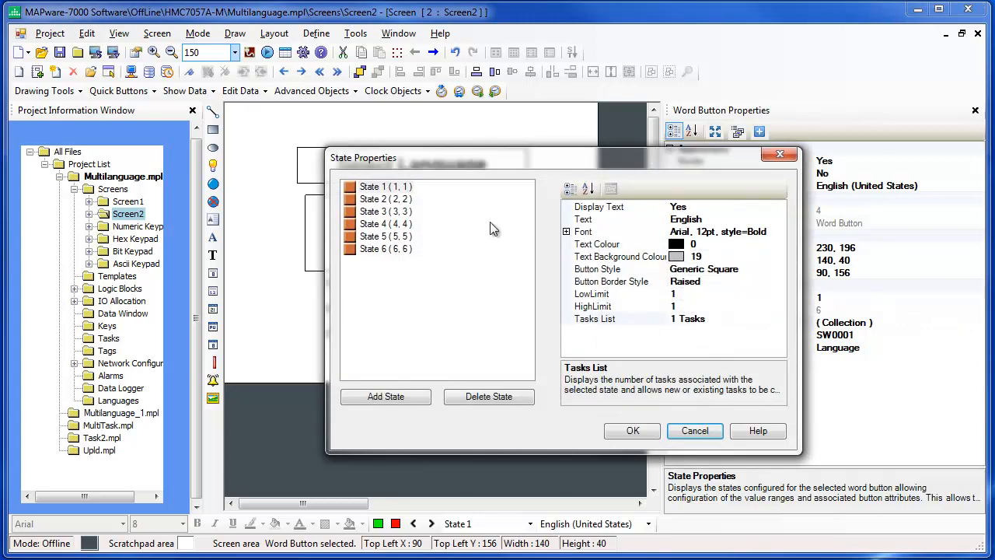
Compare State 1 and State 6 of the word button, and inspect State 1's HighLimit and LowLimit.
{"action": "left_click", "coordinate": [405, 188]}
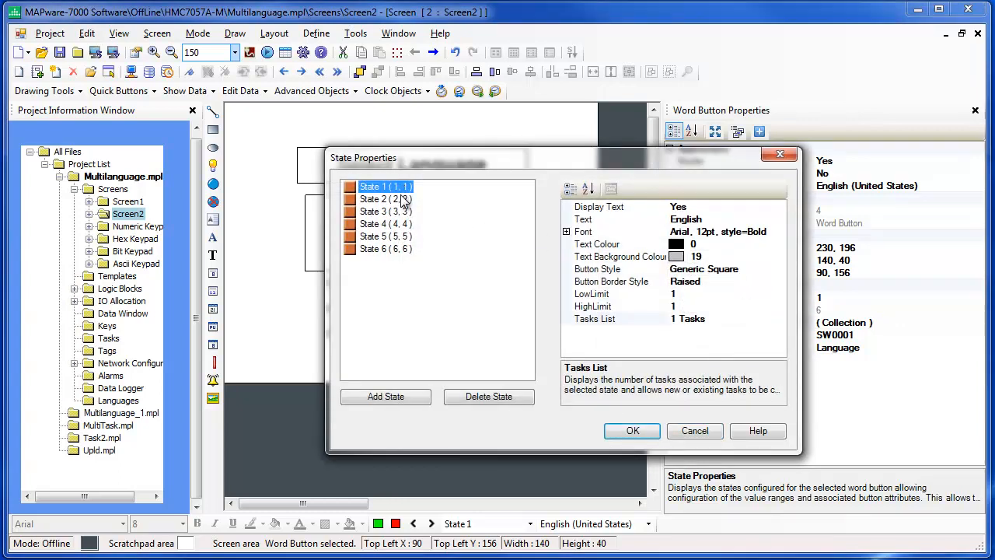
{"action": "left_click", "coordinate": [387, 249]}
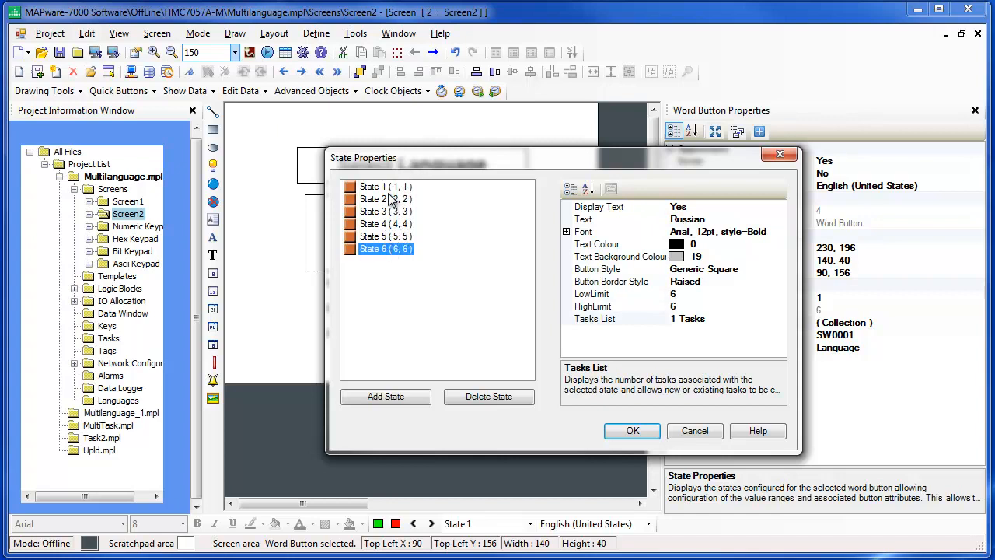
{"action": "left_click", "coordinate": [389, 189]}
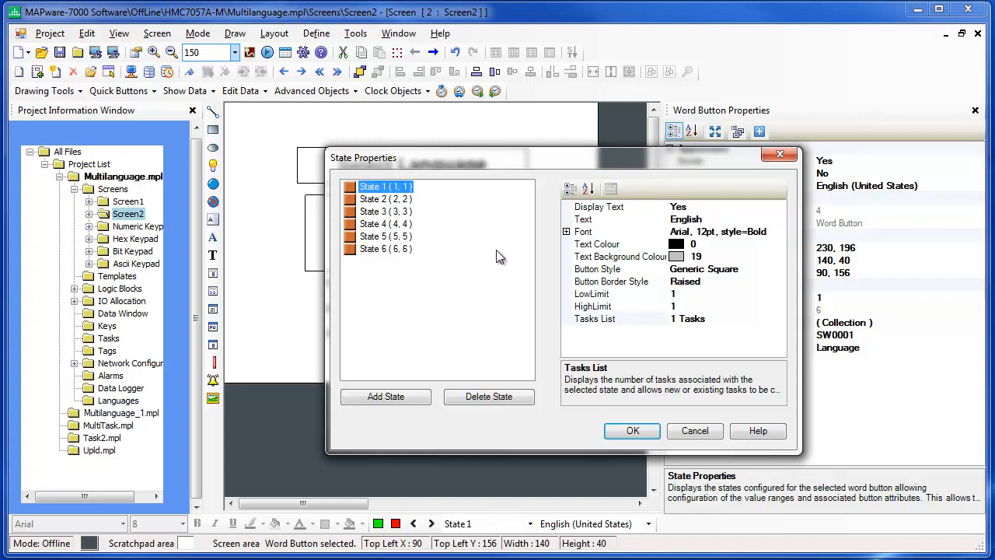
{"action": "left_click", "coordinate": [592, 307]}
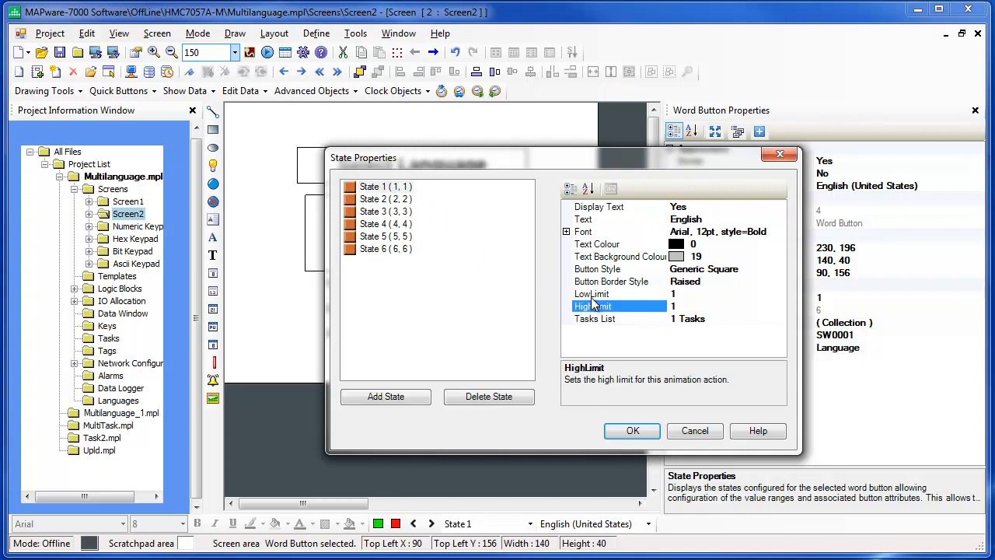
{"action": "left_click", "coordinate": [592, 297]}
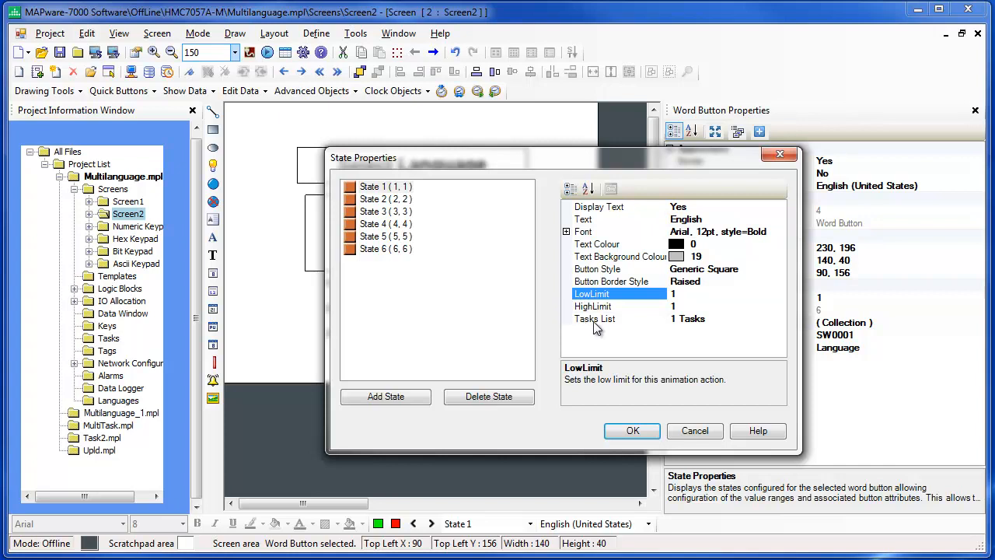
In State 1's tasks list, fill in a Write Value to Tag task writing 2 to SW0001 (Language), select the existing press task and accept both dialogs.
{"action": "left_click", "coordinate": [728, 319]}
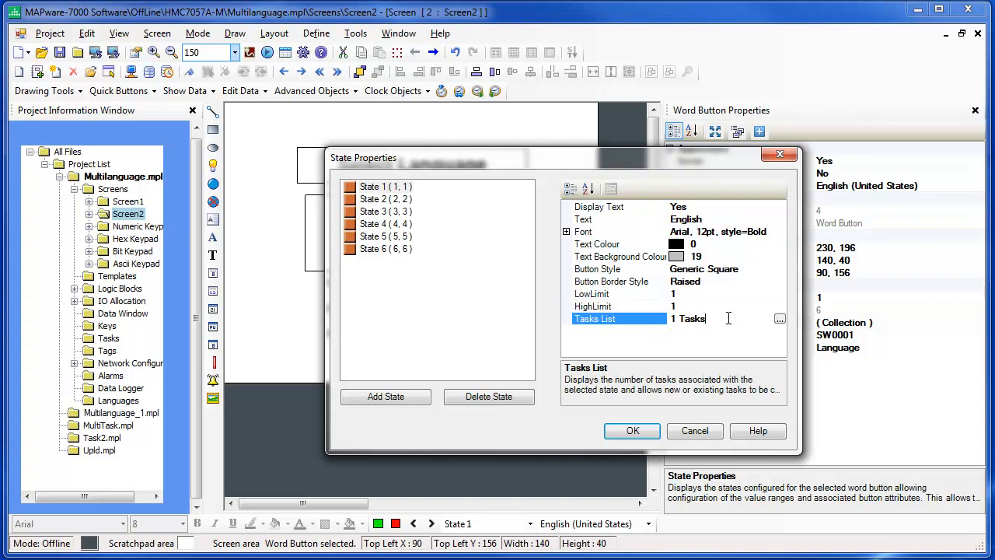
{"action": "left_click", "coordinate": [778, 321]}
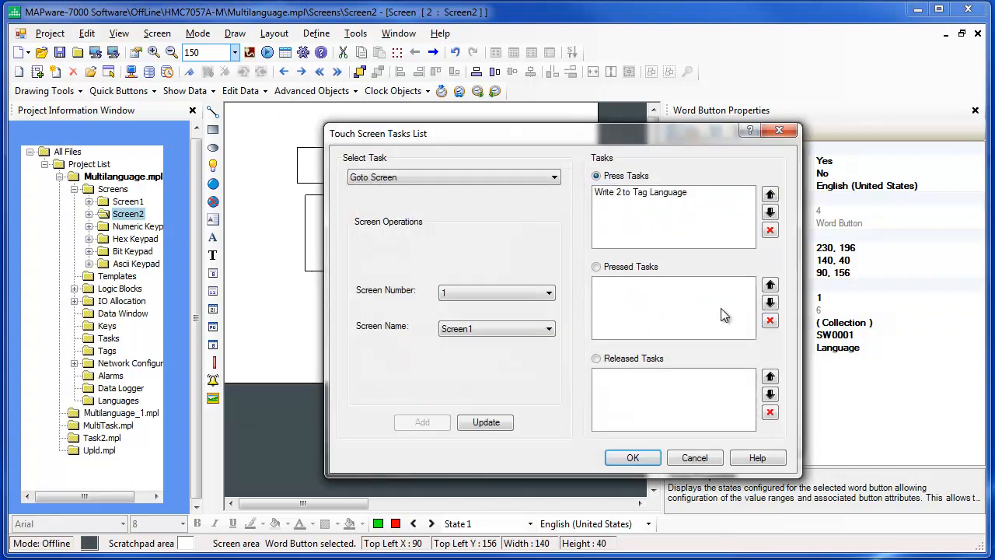
{"action": "left_click", "coordinate": [524, 181]}
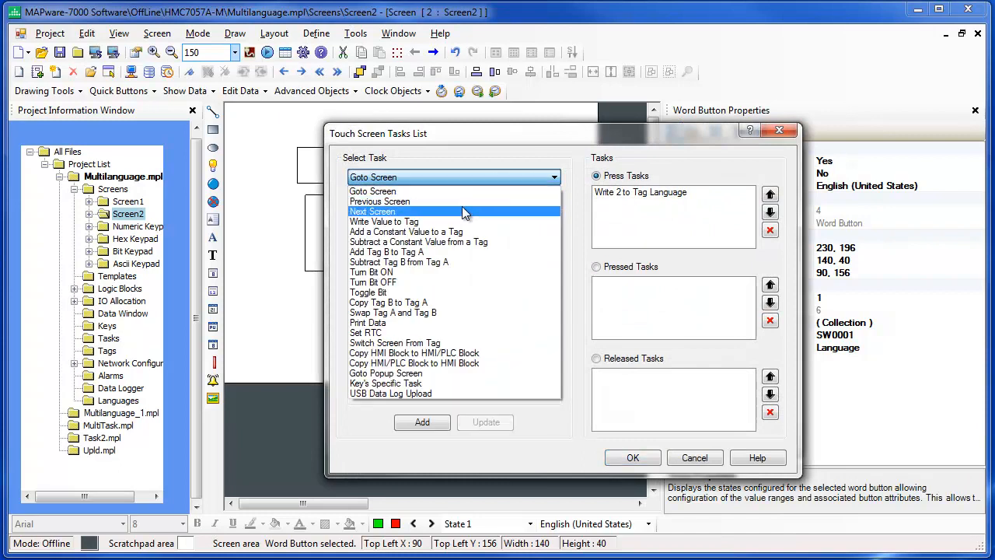
{"action": "left_click", "coordinate": [441, 220]}
{"action": "left_click", "coordinate": [476, 260]}
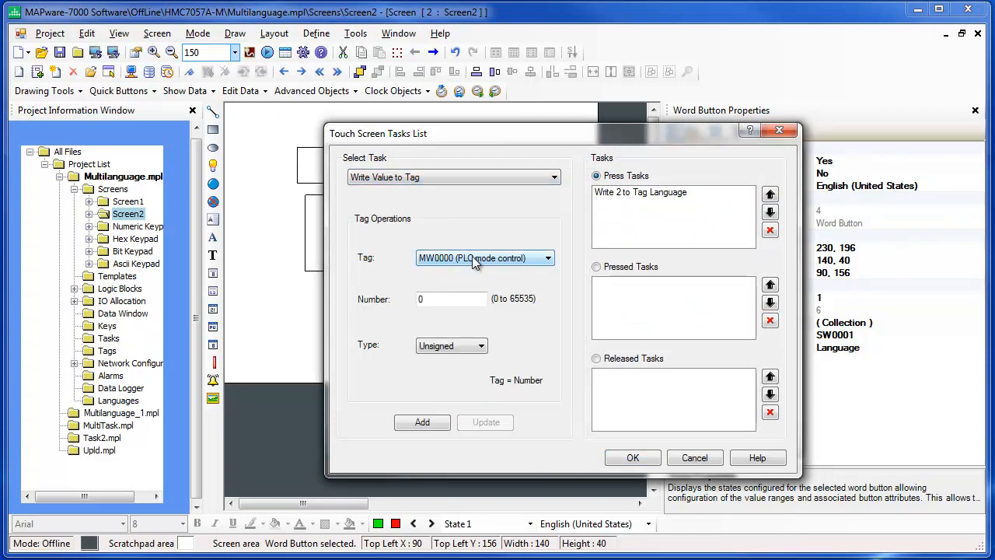
{"action": "left_click", "coordinate": [462, 293]}
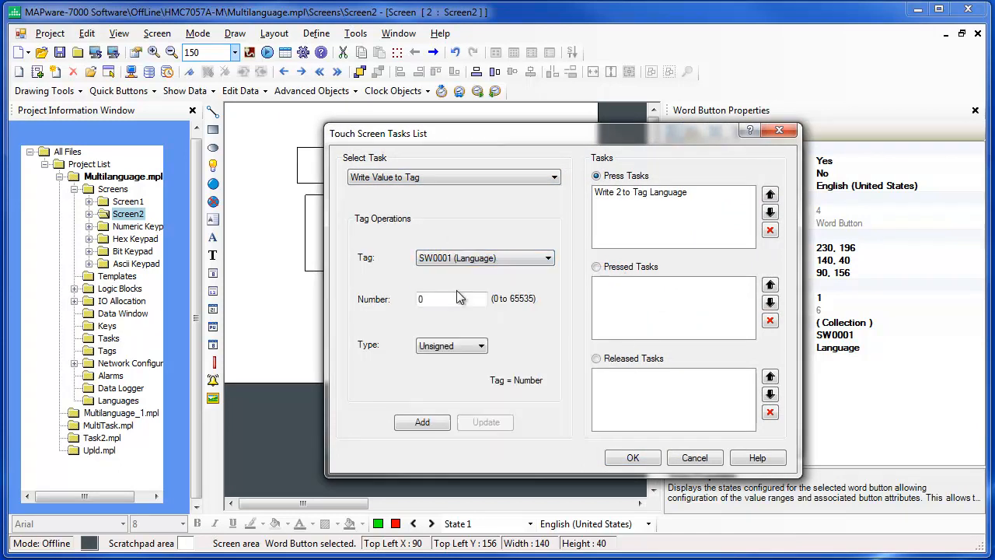
{"action": "left_click", "coordinate": [428, 301]}
{"action": "type", "text": "2"}
{"action": "left_click", "coordinate": [652, 200]}
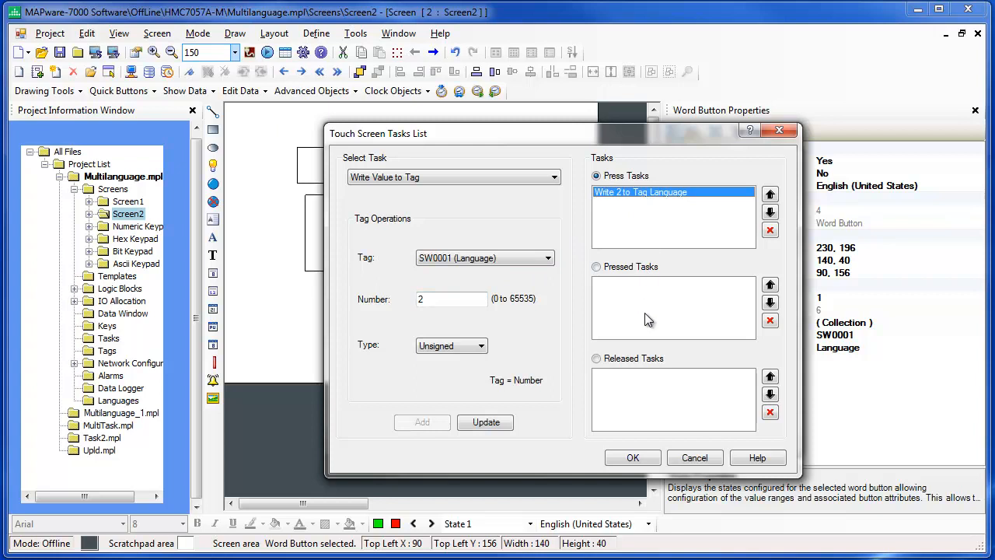
{"action": "left_click", "coordinate": [632, 459]}
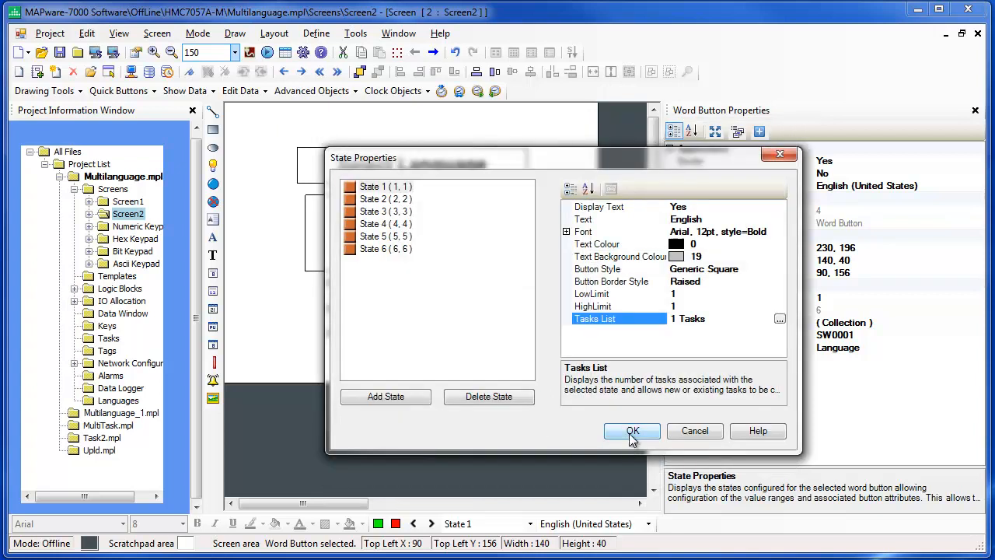
{"action": "left_click", "coordinate": [630, 433]}
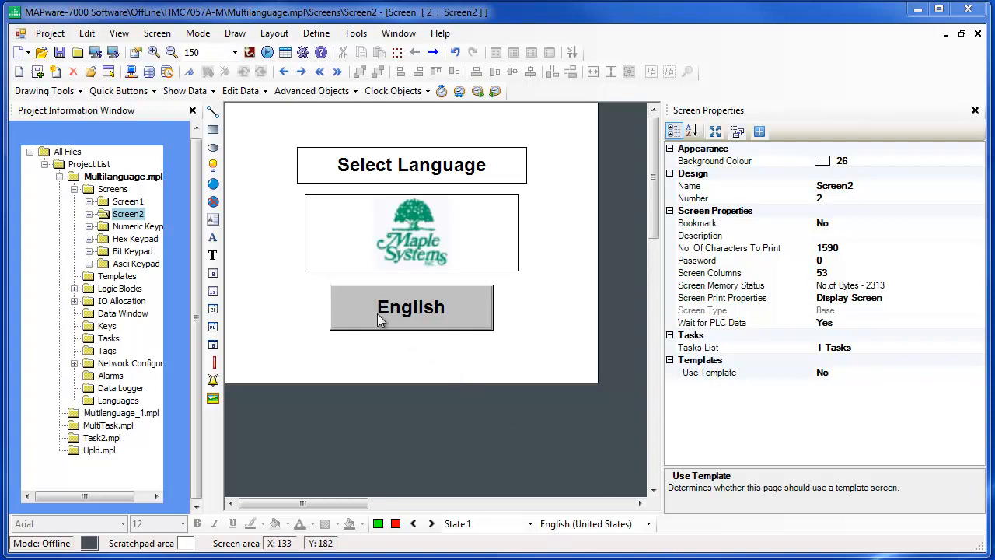
Export the whole project's text objects in Unicode format to Multilanguage.csv in the Multilanguage project folder, replacing the existing file.
{"action": "left_click", "coordinate": [52, 37]}
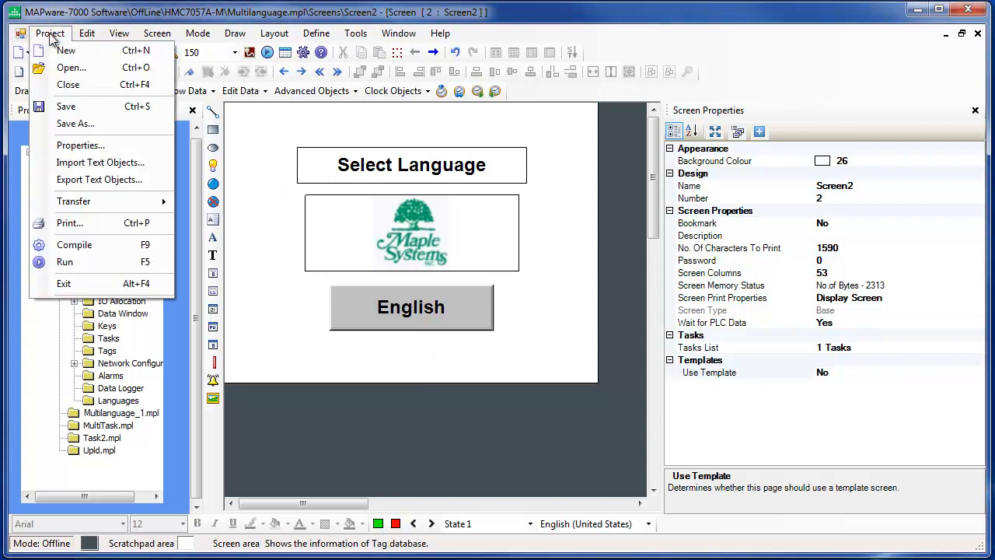
{"action": "left_click", "coordinate": [80, 181]}
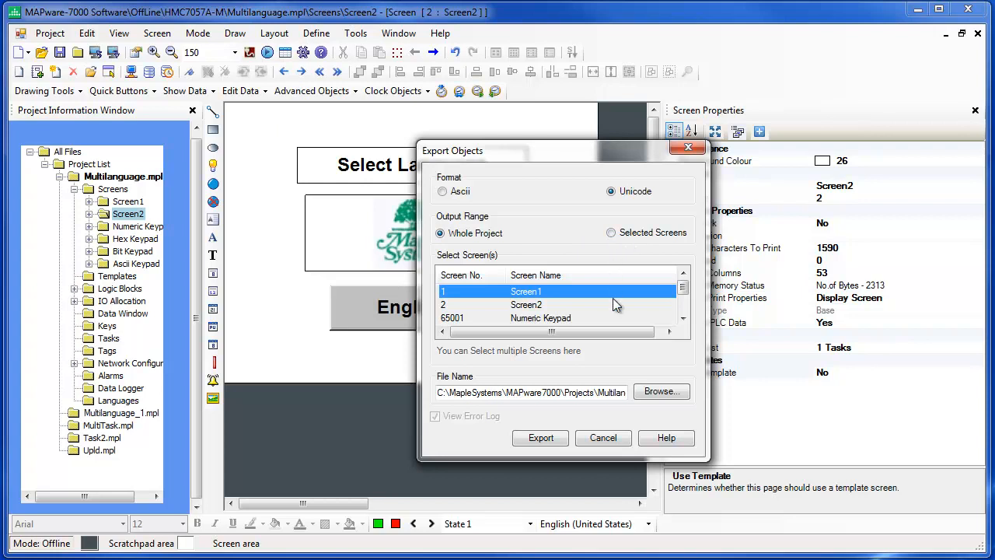
{"action": "left_click", "coordinate": [660, 391]}
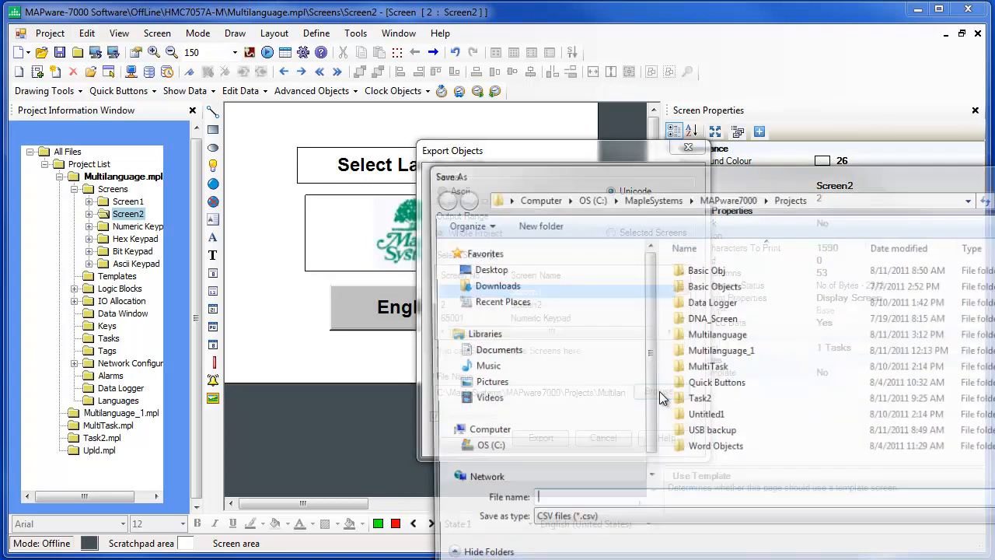
{"action": "double_click", "coordinate": [678, 335]}
{"action": "left_click", "coordinate": [722, 305]}
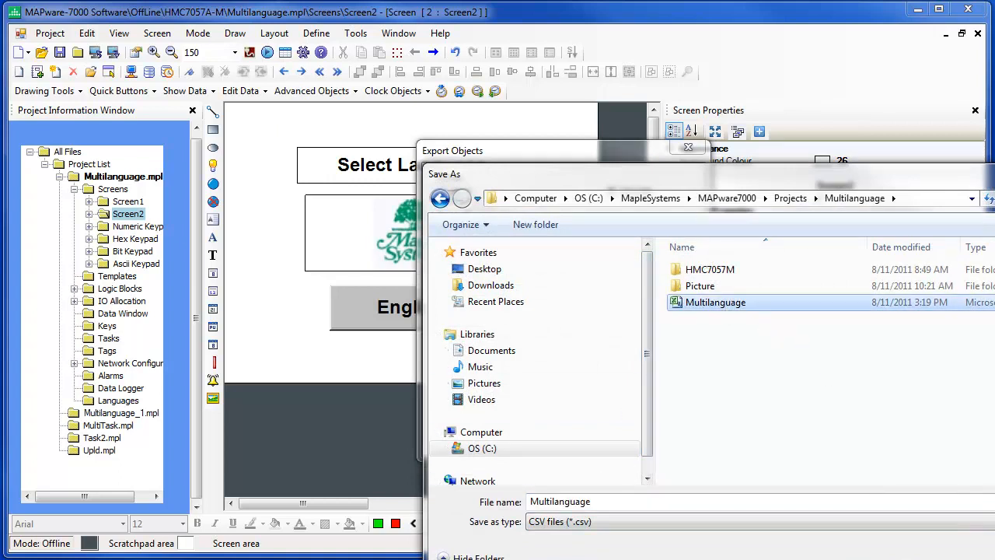
{"action": "key", "text": "Return"}
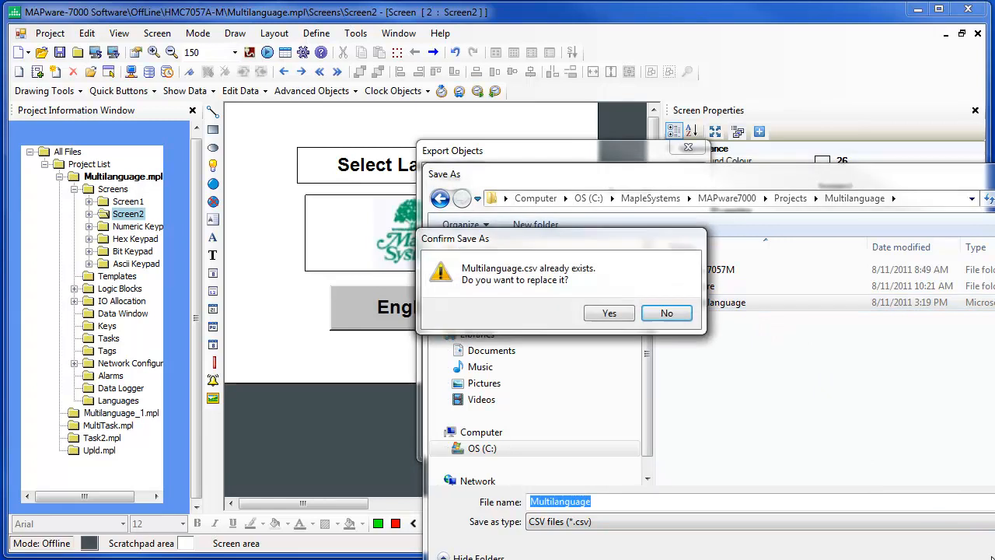
{"action": "left_click", "coordinate": [612, 312]}
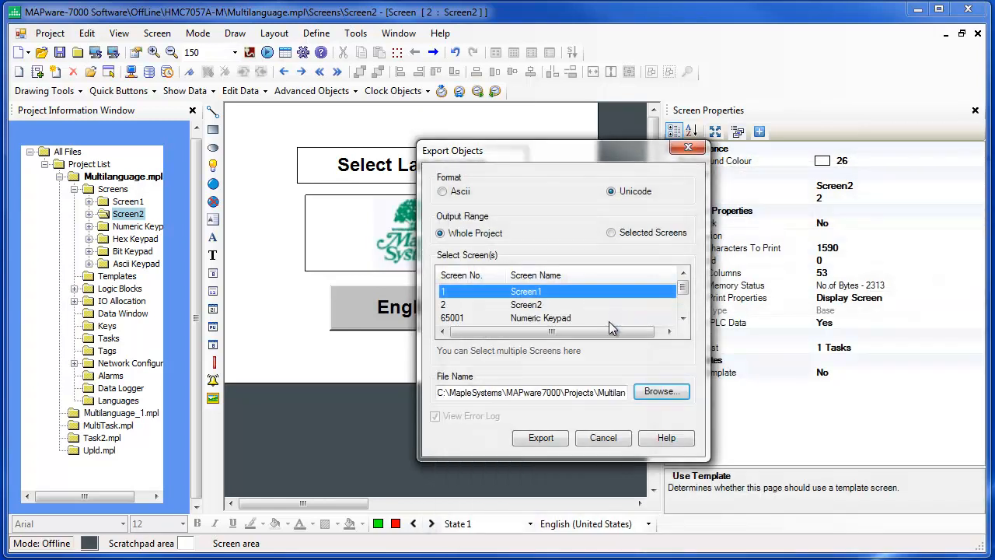
{"action": "left_click", "coordinate": [545, 439]}
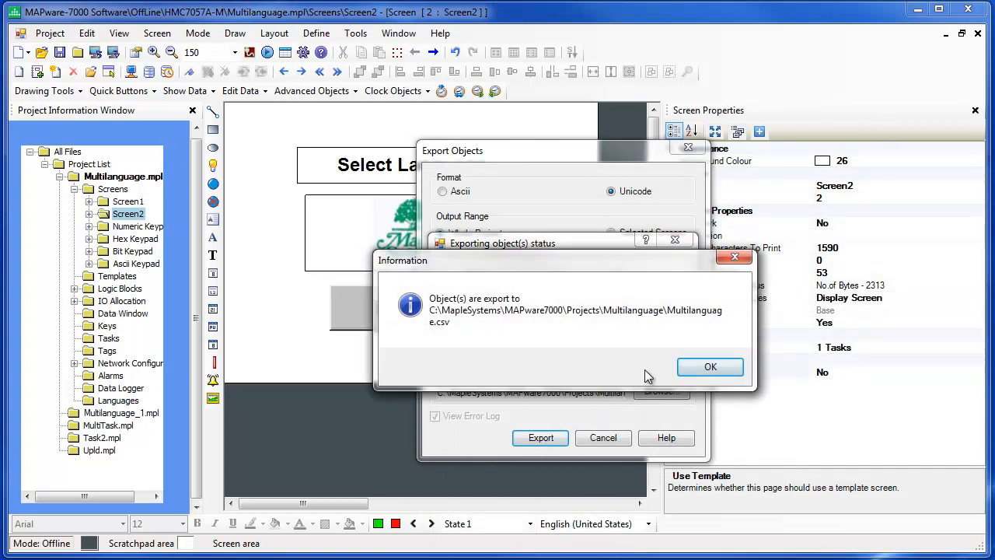
{"action": "left_click", "coordinate": [709, 367]}
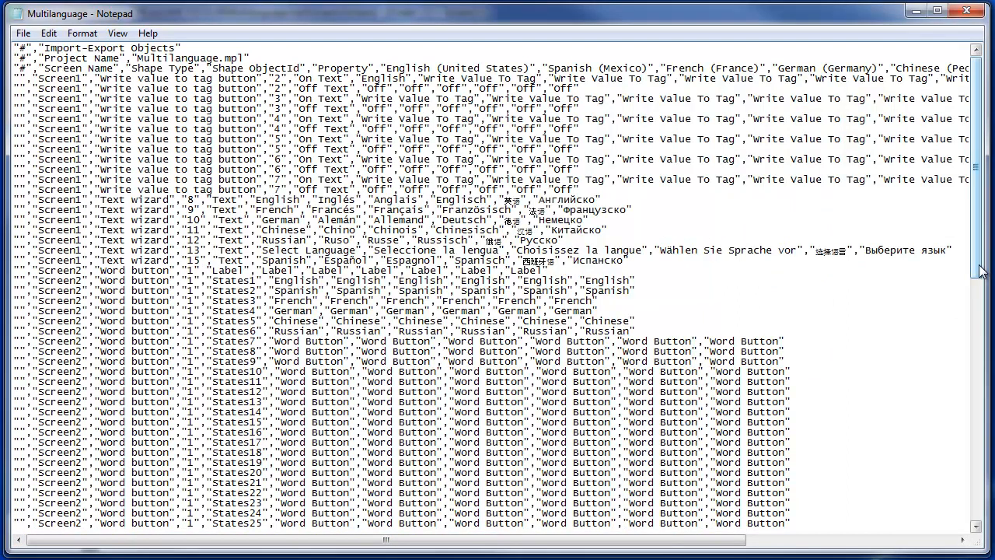
In Notepad, change the English text of Screen2's text wizard to "Select A Language", save the exported file and minimize it.
{"action": "left_click_drag", "start_coordinate": [980, 271], "coordinate": [974, 359]}
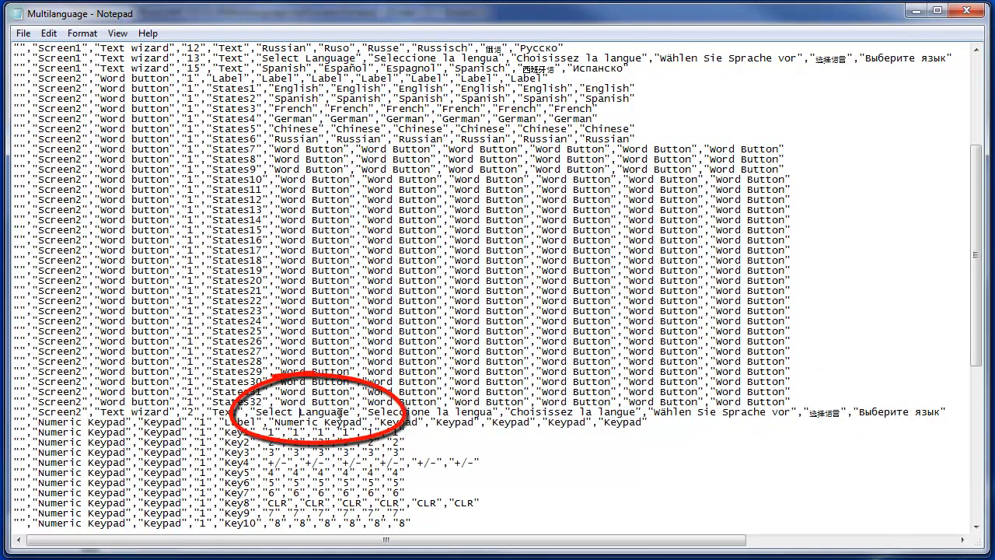
{"action": "type", "text": "A"}
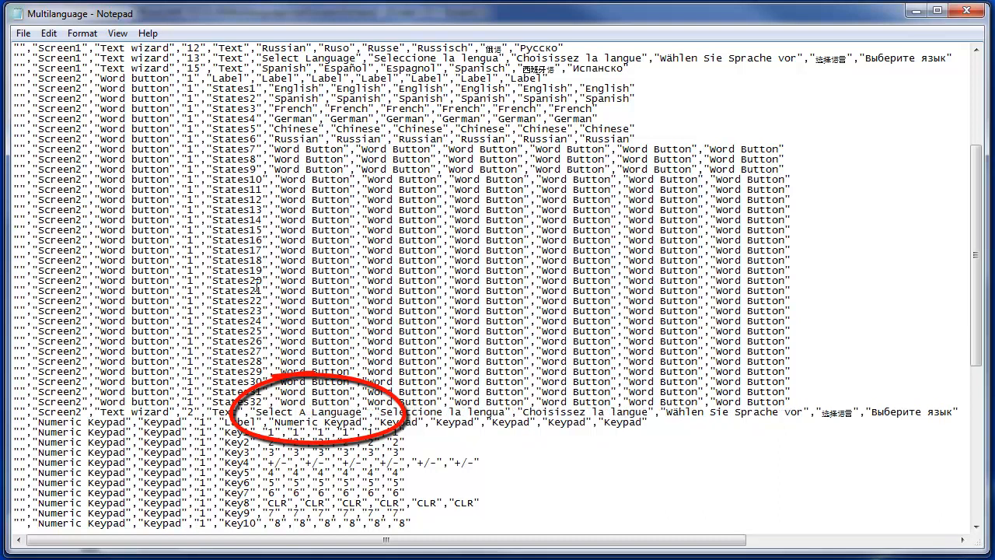
{"action": "left_click", "coordinate": [23, 33]}
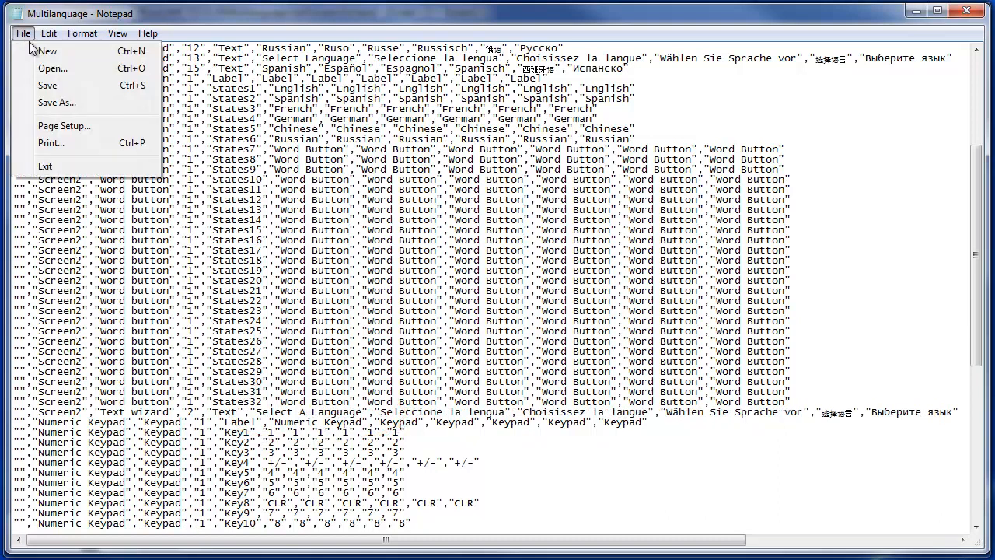
{"action": "left_click", "coordinate": [46, 85]}
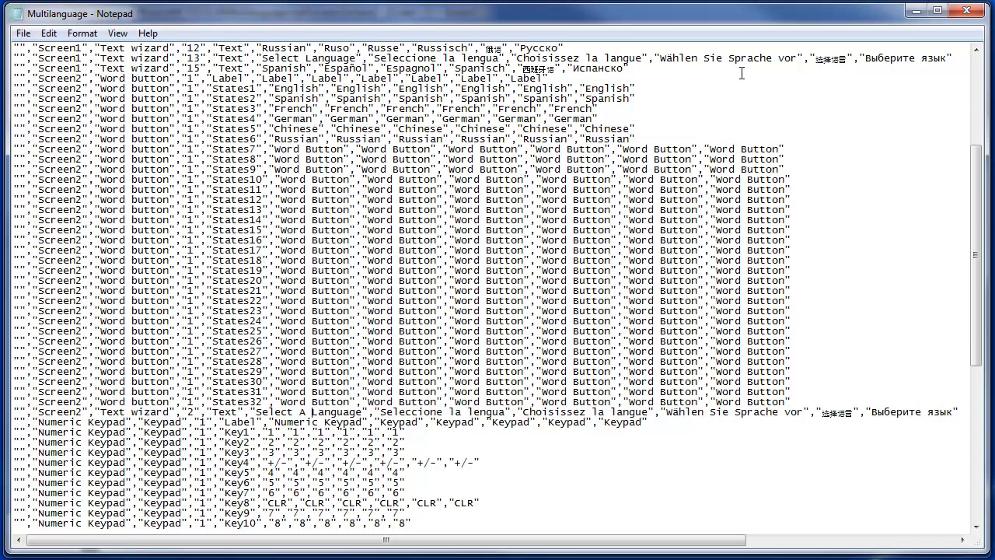
{"action": "left_click", "coordinate": [910, 14]}
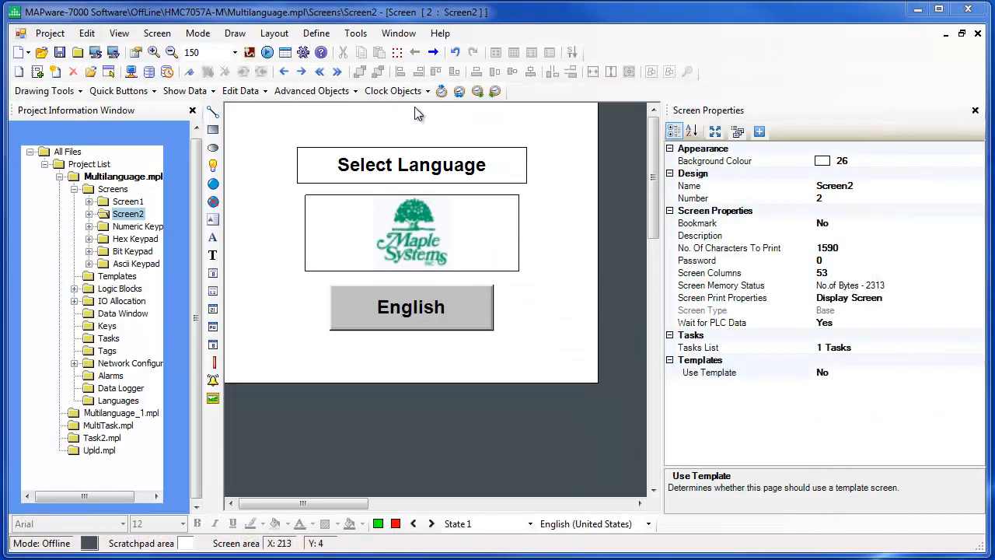
Import the text objects from the edited Multilanguage.csv with Show Error Log turned off.
{"action": "left_click", "coordinate": [55, 36]}
{"action": "left_click", "coordinate": [71, 163]}
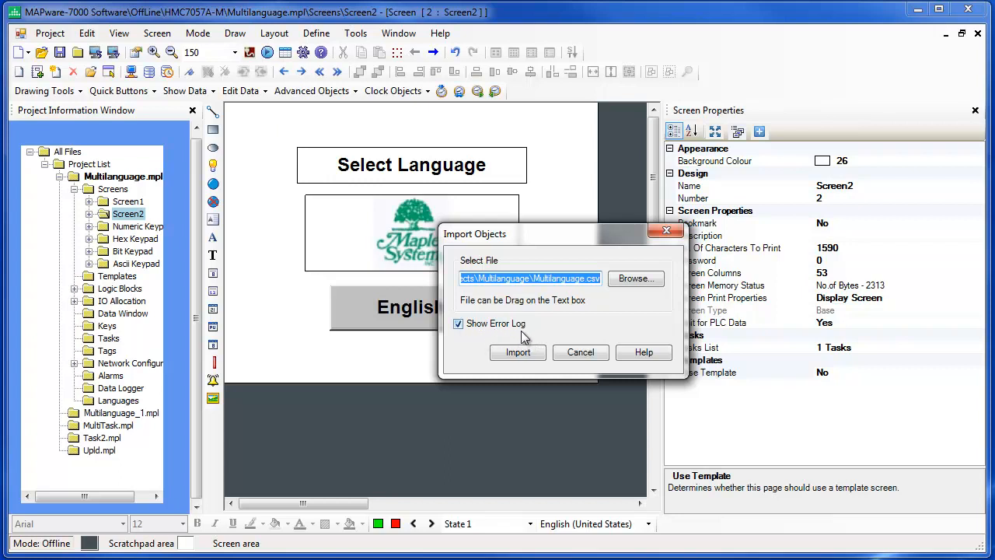
{"action": "left_click", "coordinate": [460, 326]}
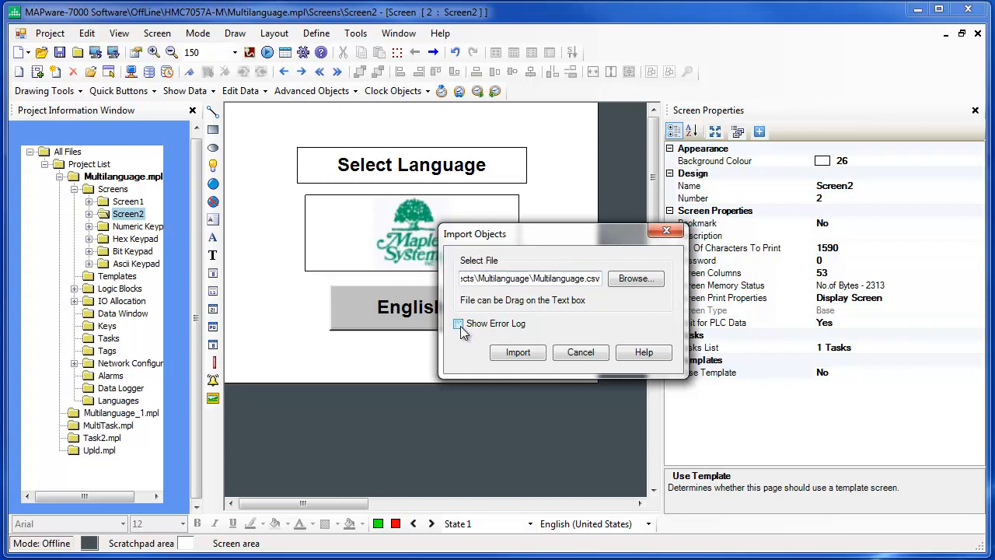
{"action": "left_click", "coordinate": [516, 352]}
{"action": "left_click", "coordinate": [689, 367]}
{"action": "left_click", "coordinate": [588, 353]}
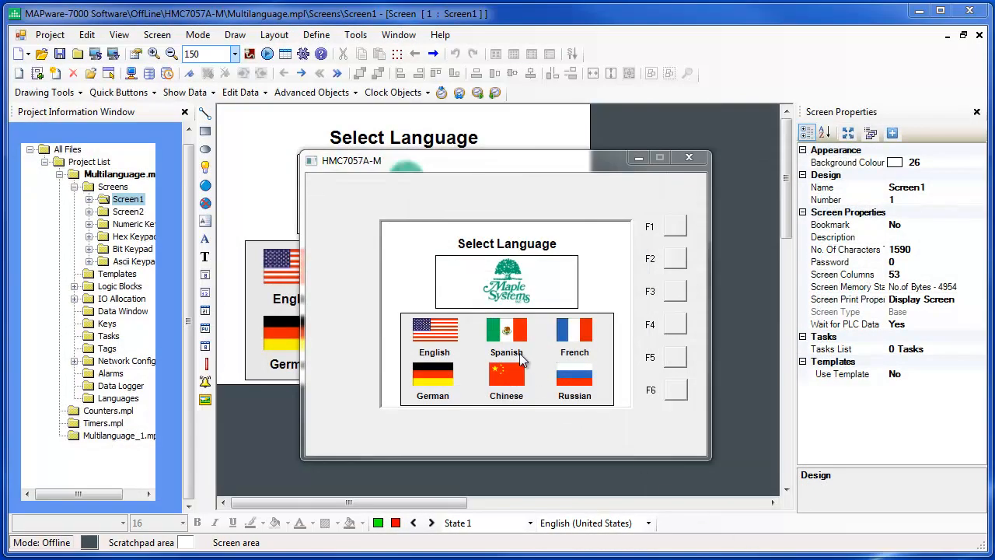
In the running simulation, test the flag buttons by switching to Spanish, French, German, Chinese, Russian and back to English.
{"action": "left_click", "coordinate": [504, 332]}
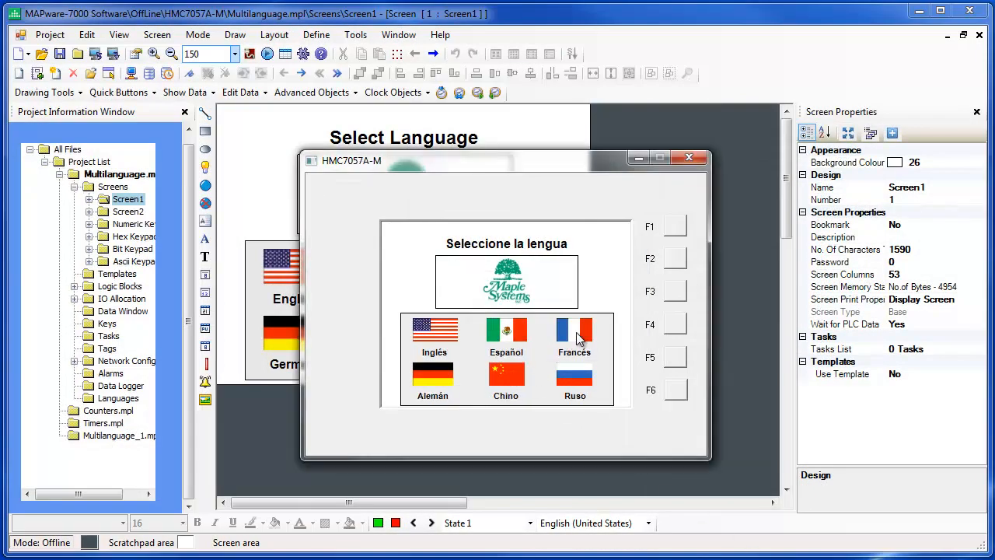
{"action": "left_click", "coordinate": [578, 337]}
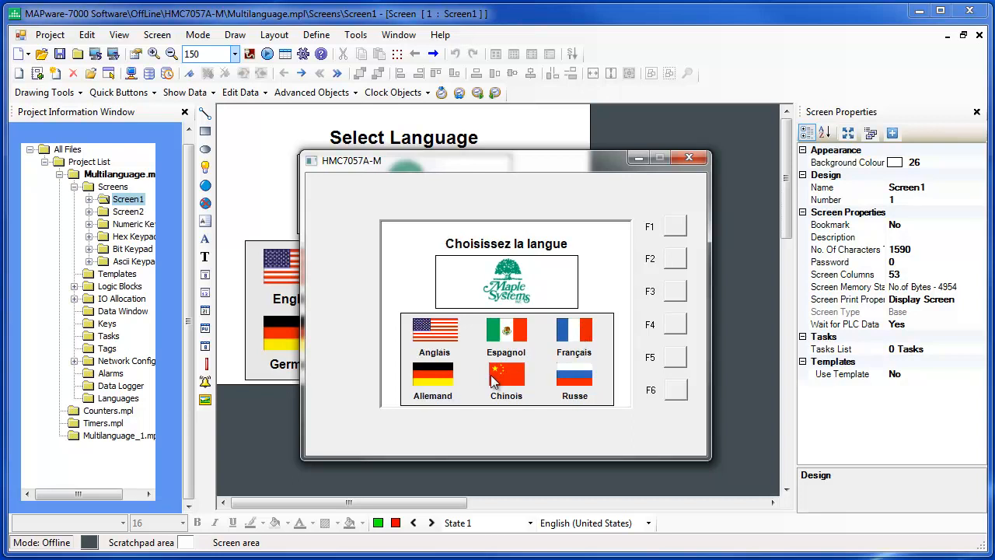
{"action": "left_click", "coordinate": [439, 378]}
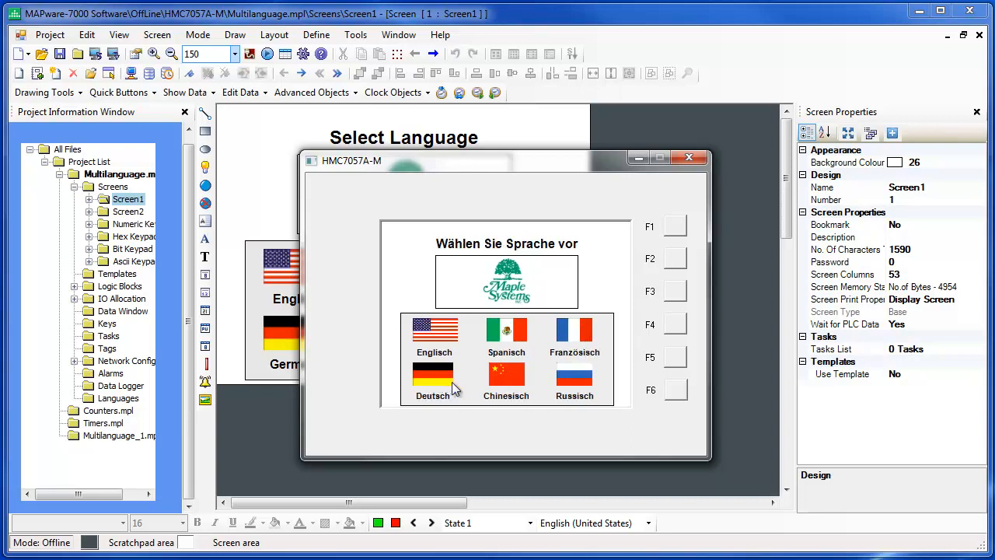
{"action": "left_click", "coordinate": [512, 381]}
{"action": "left_click", "coordinate": [581, 380]}
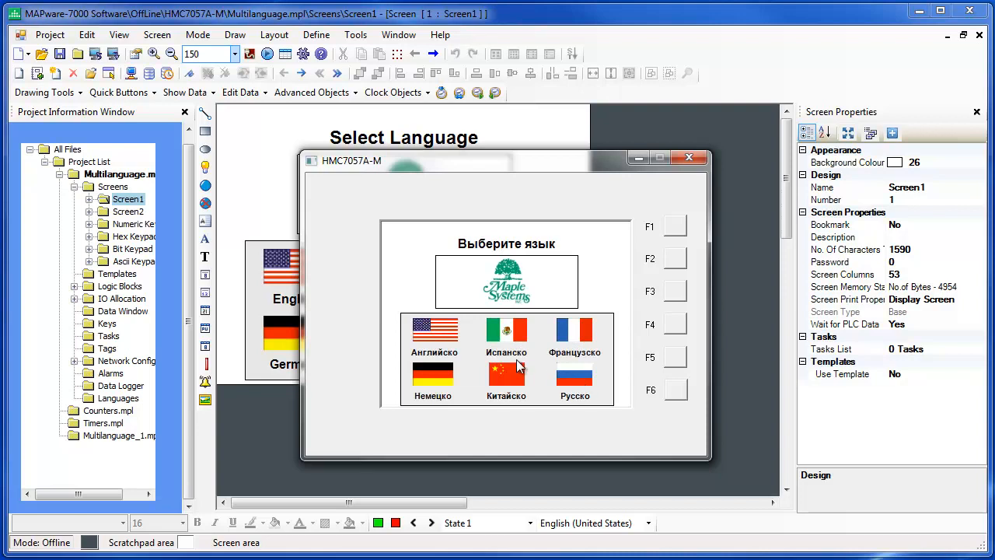
{"action": "left_click", "coordinate": [448, 334]}
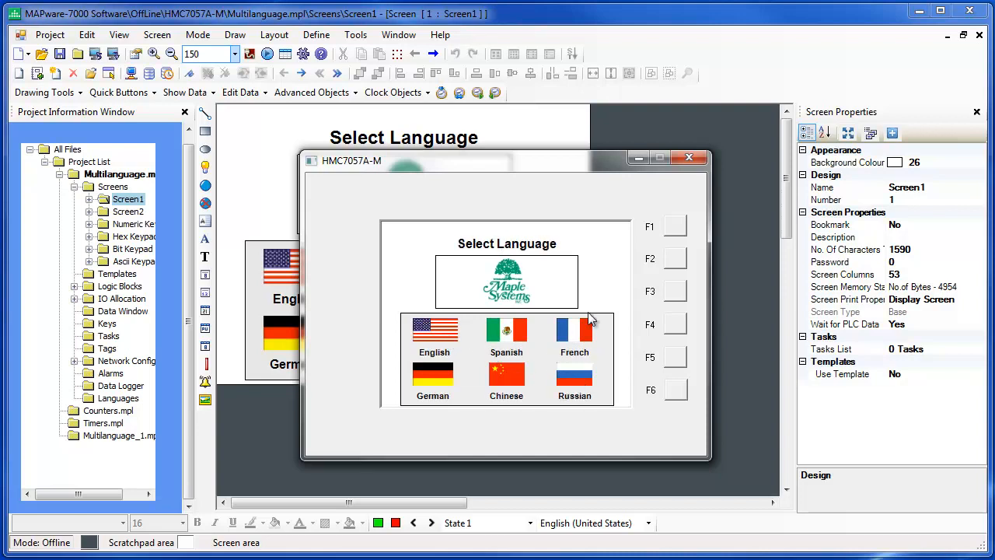
Go to the simulated Screen2, cycle its word button through all six languages back to English, and close the simulation.
{"action": "left_click", "coordinate": [675, 258]}
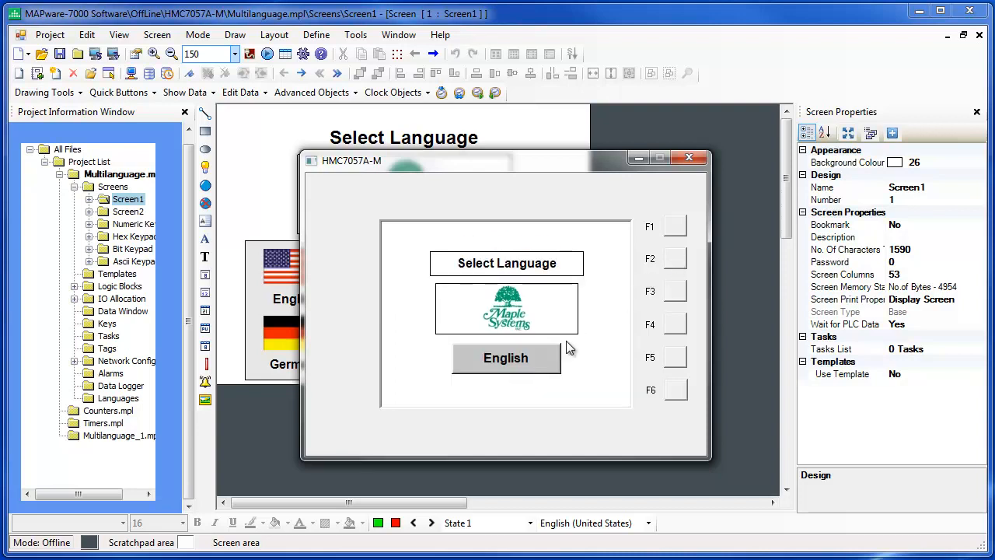
{"action": "left_click", "coordinate": [540, 371]}
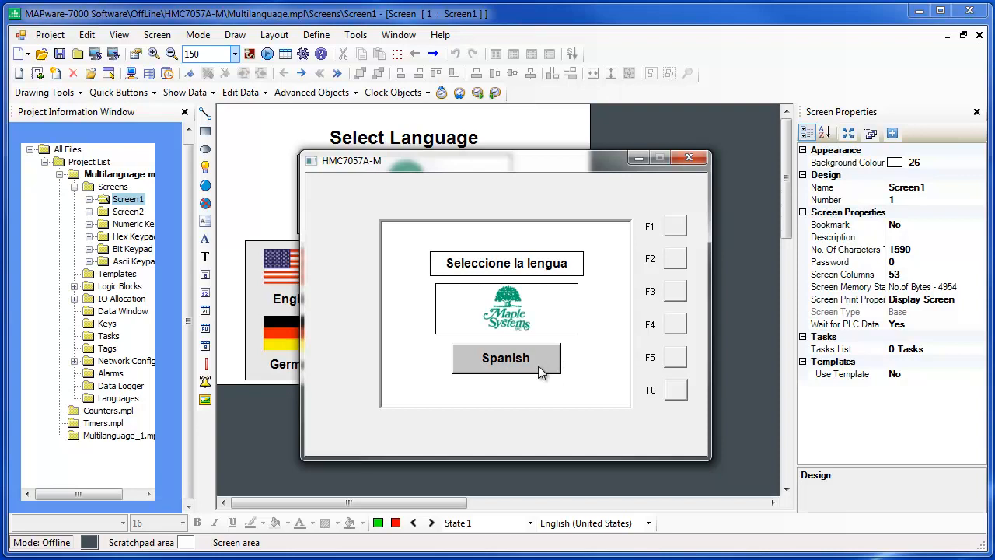
{"action": "left_click", "coordinate": [539, 366]}
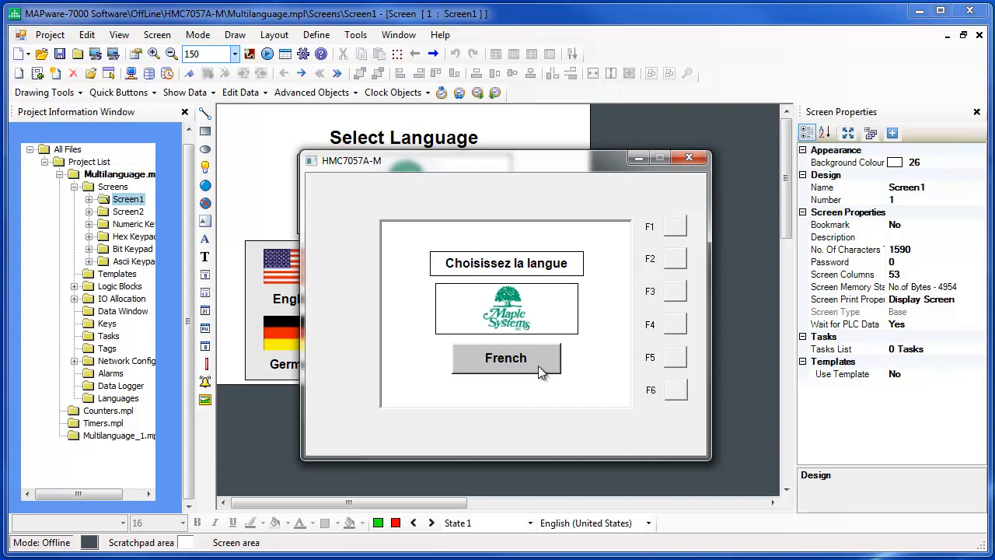
{"action": "left_click", "coordinate": [538, 365]}
{"action": "left_click", "coordinate": [538, 365]}
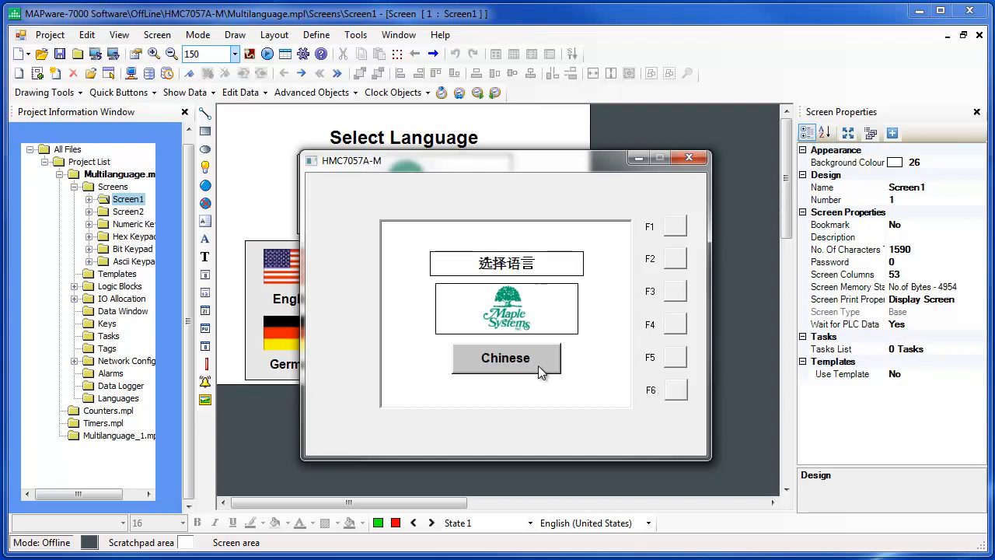
{"action": "left_click", "coordinate": [538, 365]}
{"action": "left_click", "coordinate": [538, 366]}
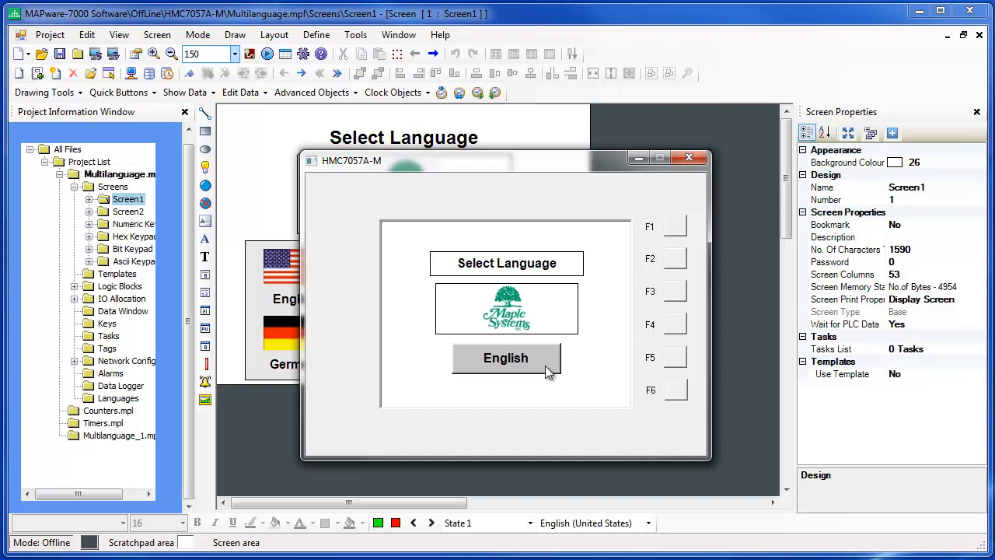
{"action": "key", "text": "alt+F4"}
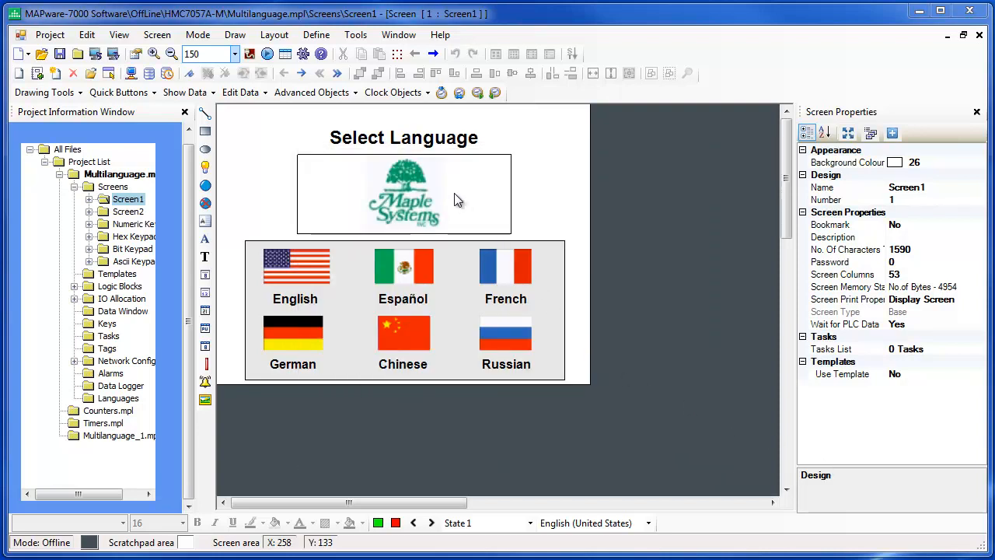
Open the software's Help contents.
{"action": "left_click", "coordinate": [441, 36]}
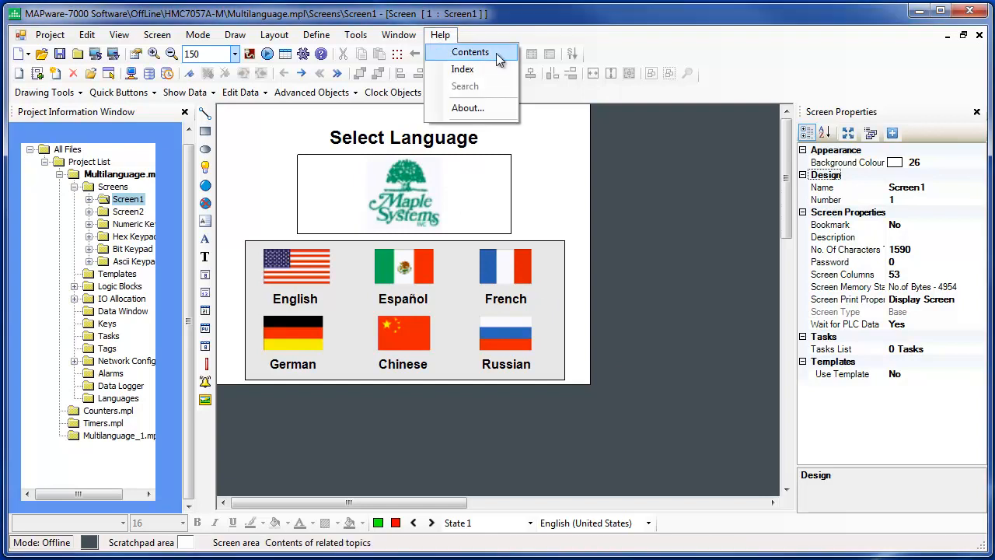